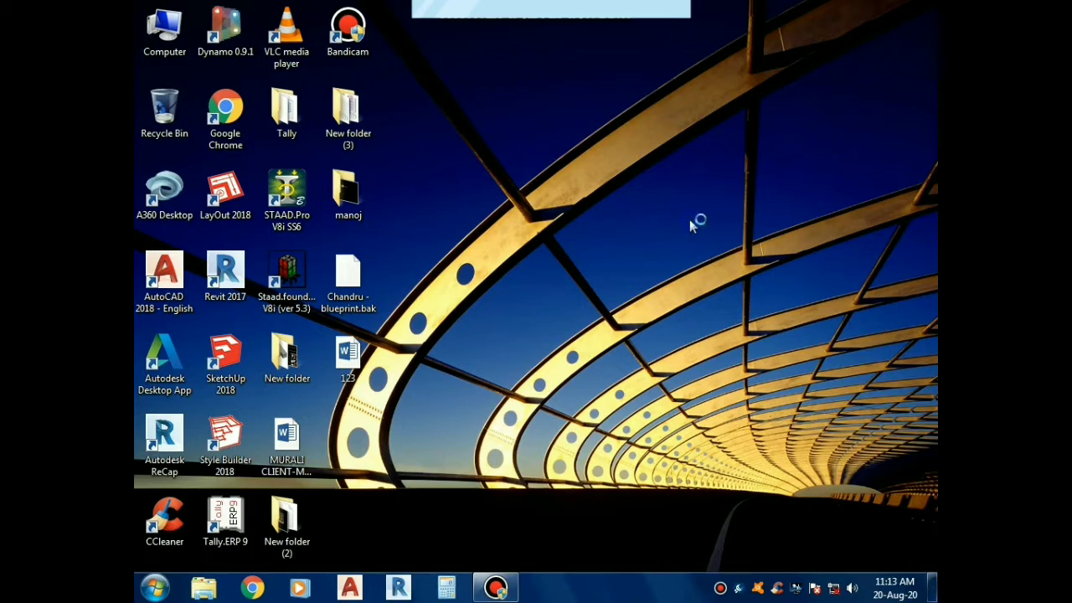
right_click(689, 220)
click(716, 268)
right_click(717, 268)
click(739, 315)
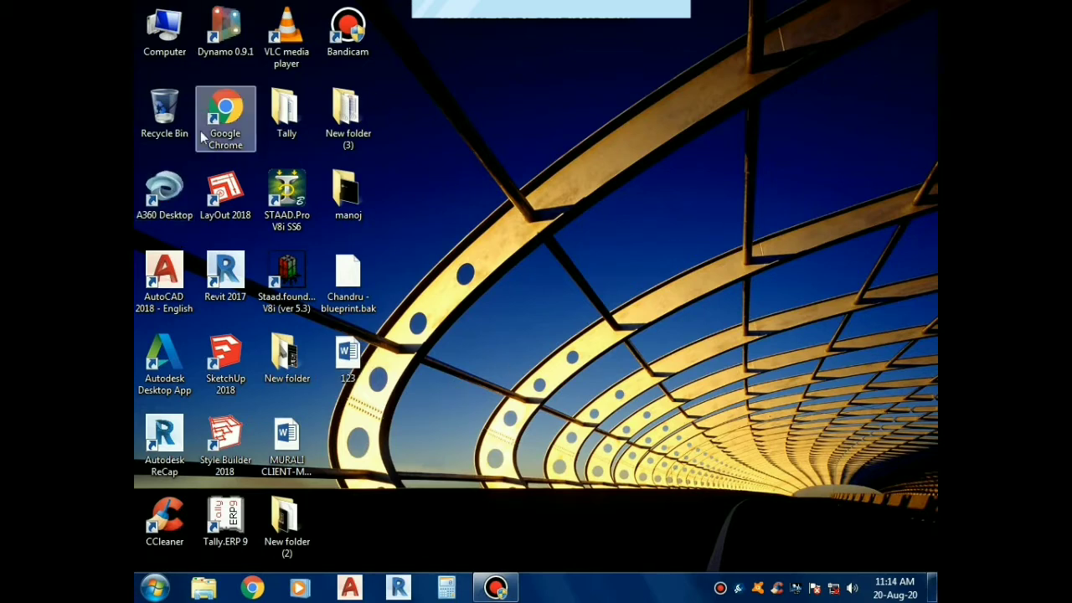
Launch STAAD.Pro V8i SS6 from the desktop and start a new project
right_click(300, 207)
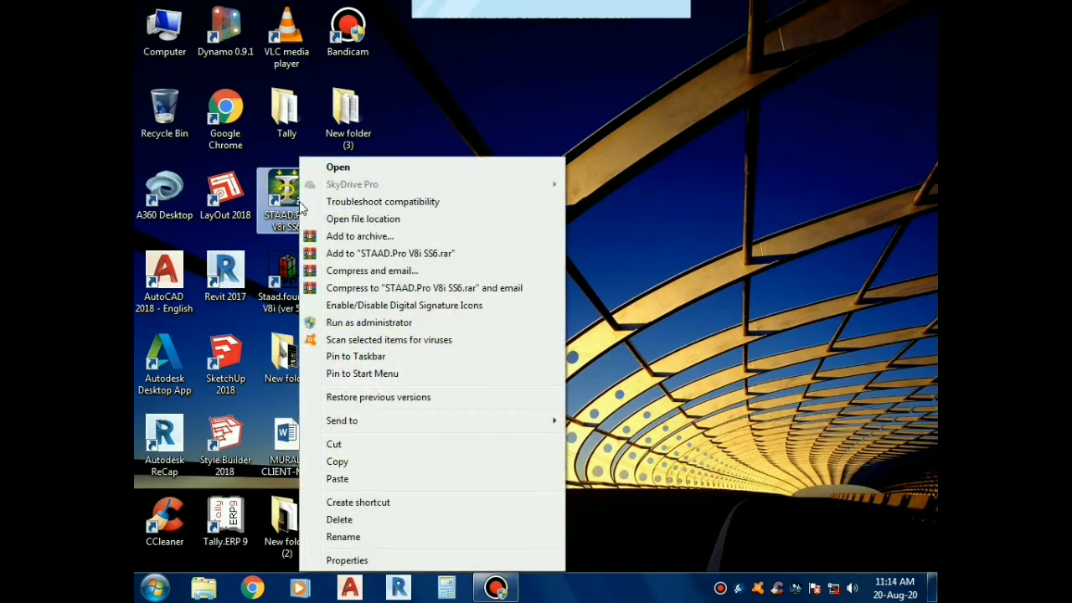
click(338, 168)
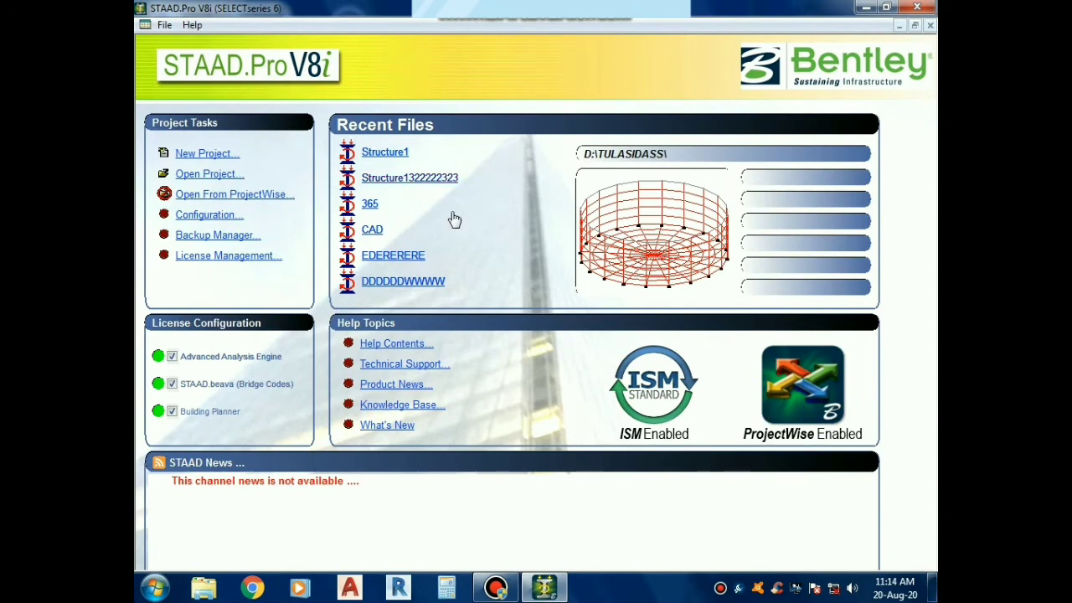
click(209, 160)
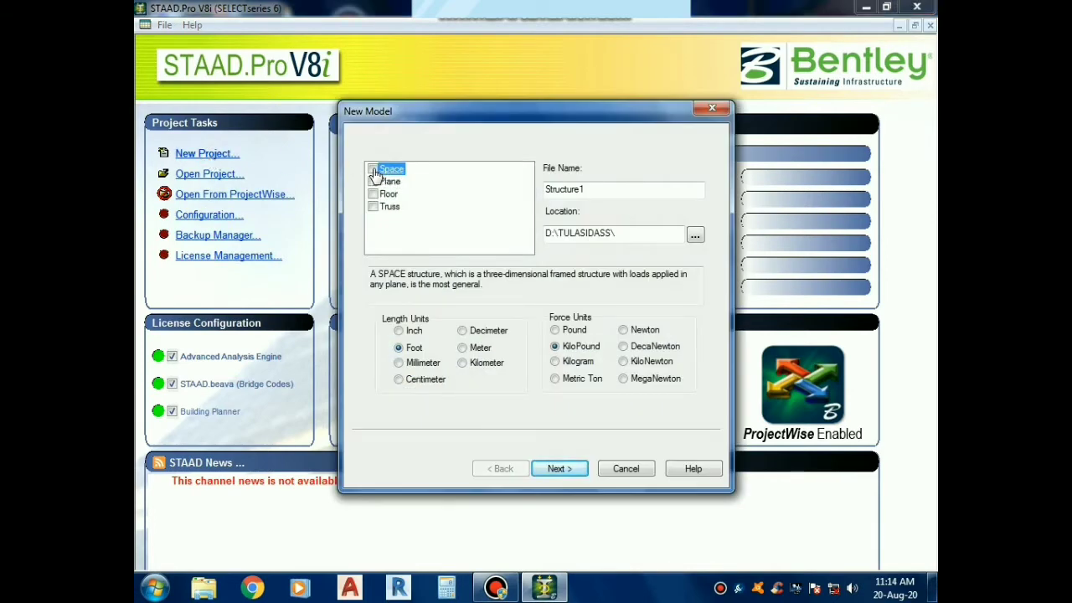
Configure the new model as a Space structure named 123, with length in meters and force in kilonewtons
click(373, 169)
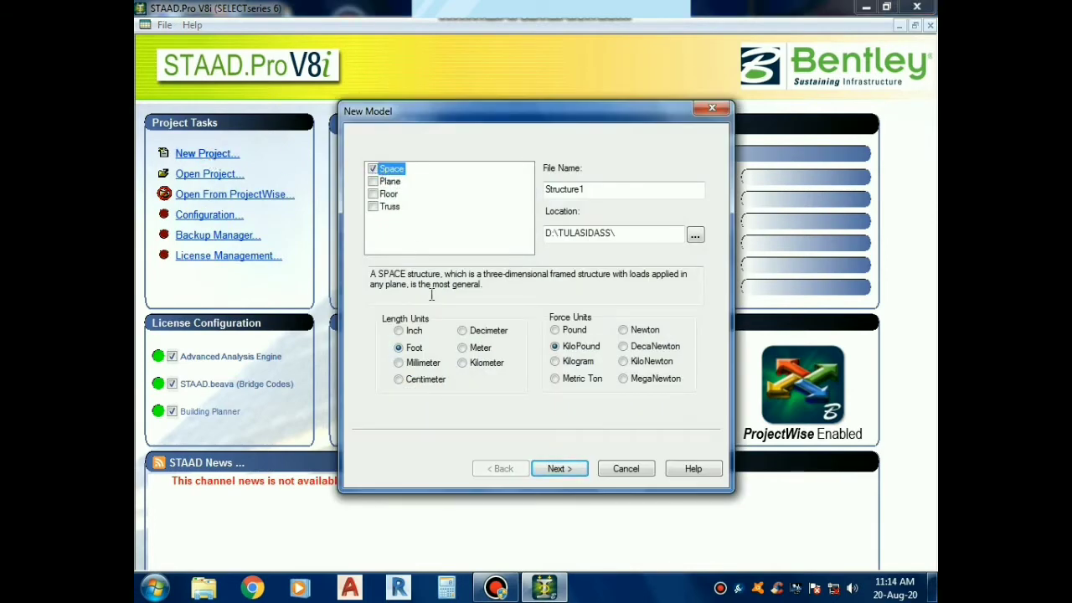
click(463, 347)
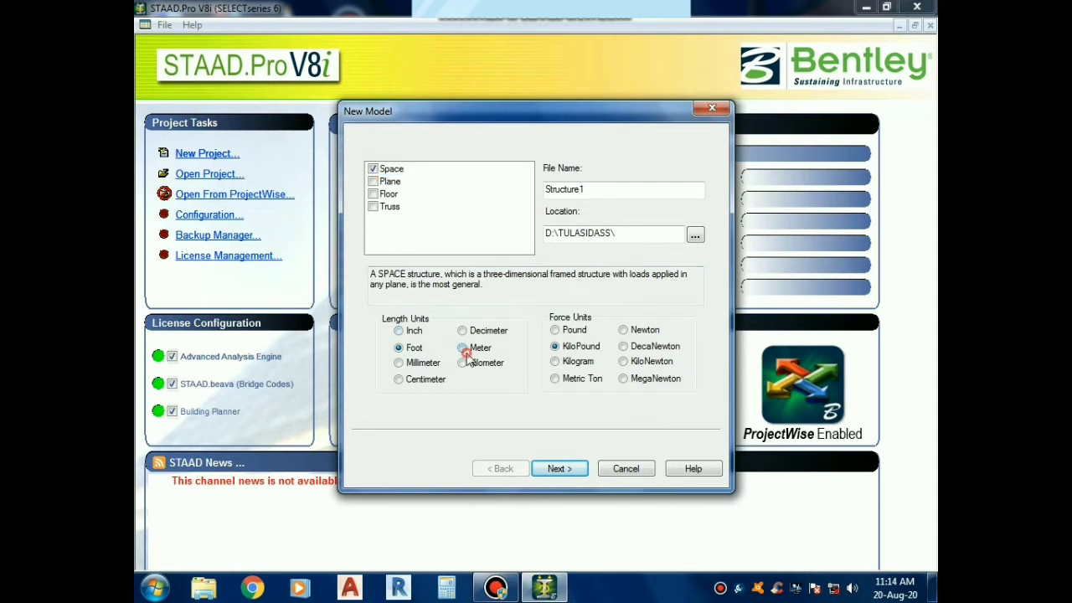
click(646, 362)
click(596, 191)
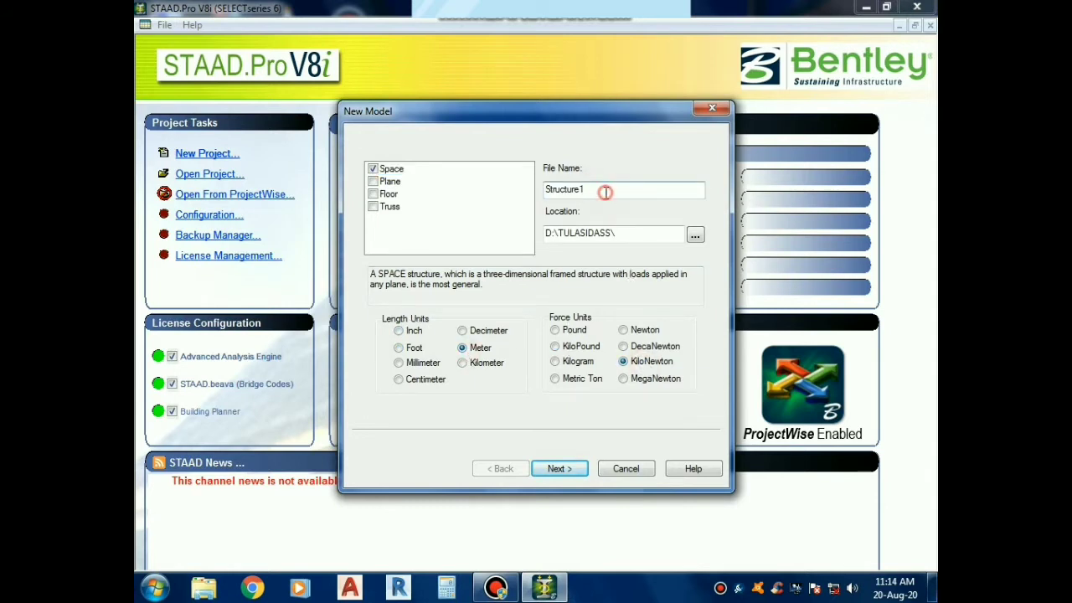
double_click(605, 191)
text(123)
Accept the chosen units and finish creating the model with Add Beam as the starting task
click(577, 471)
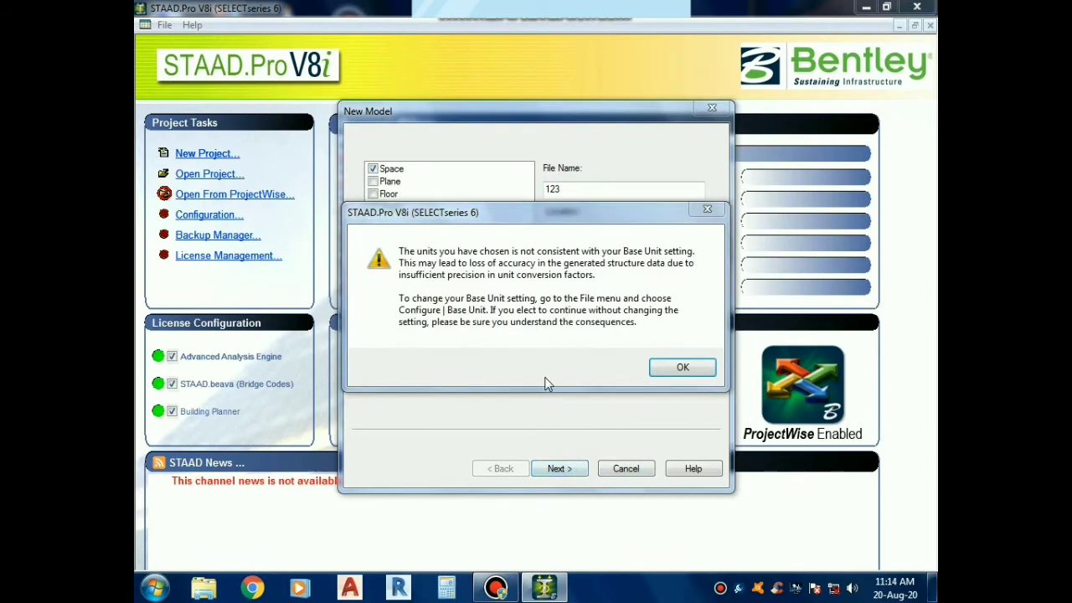
click(683, 368)
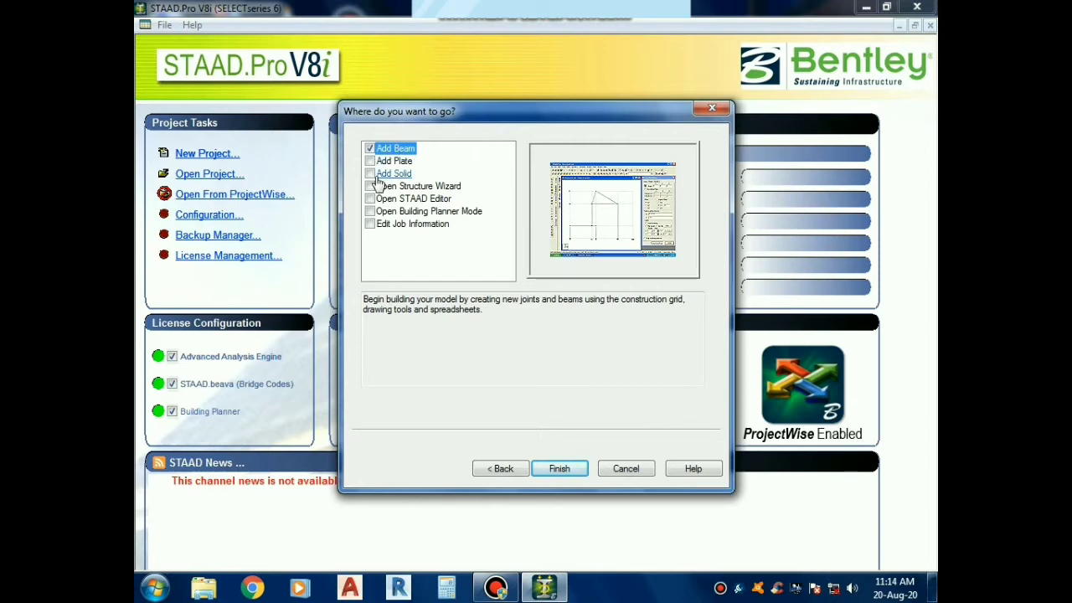
click(569, 473)
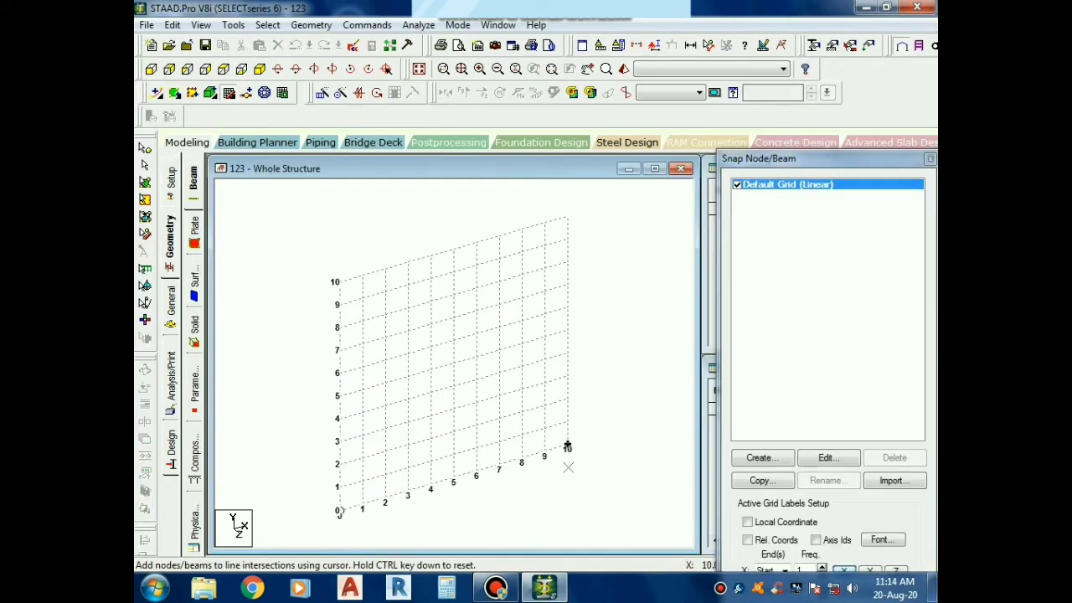
Draw a 10 m beam along the X axis from the grid origin, then close the snap grid settings
drag(806, 159, 800, 57)
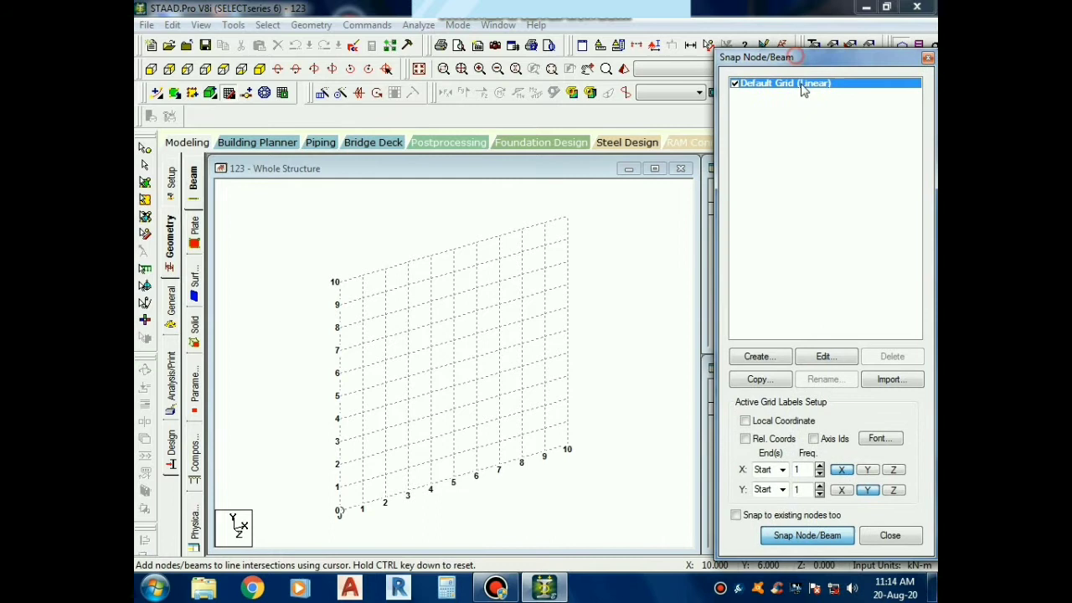
click(807, 537)
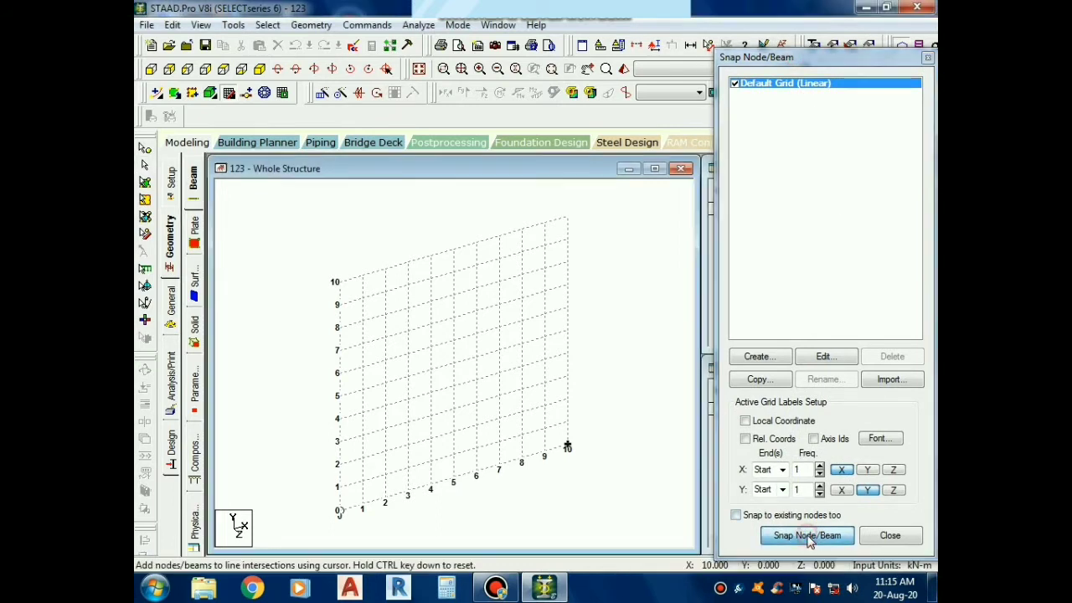
click(339, 511)
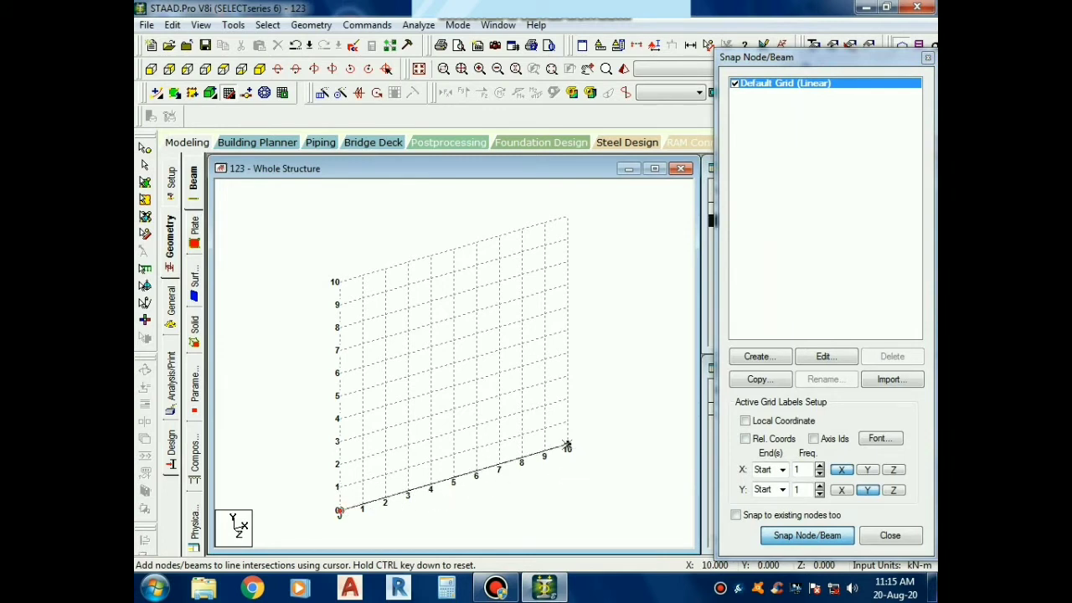
click(566, 445)
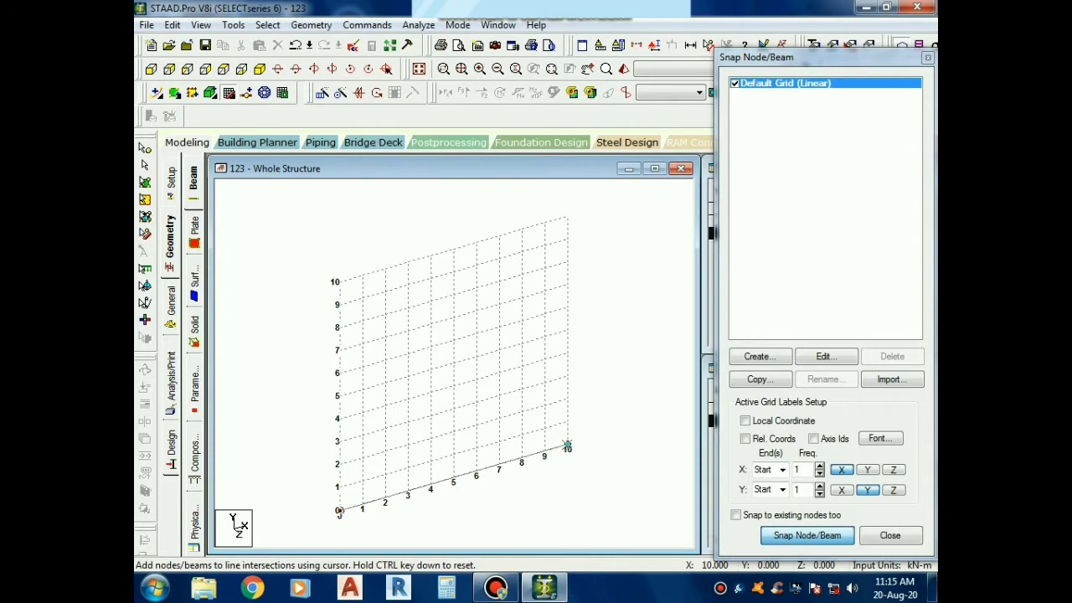
key(Escape)
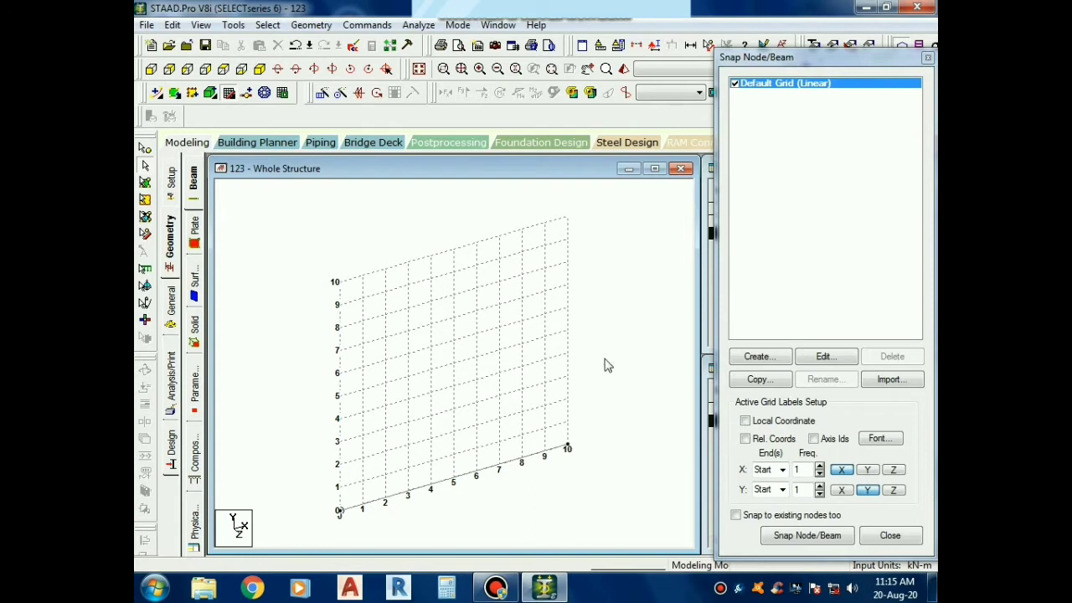
scroll(522, 432, down, 2)
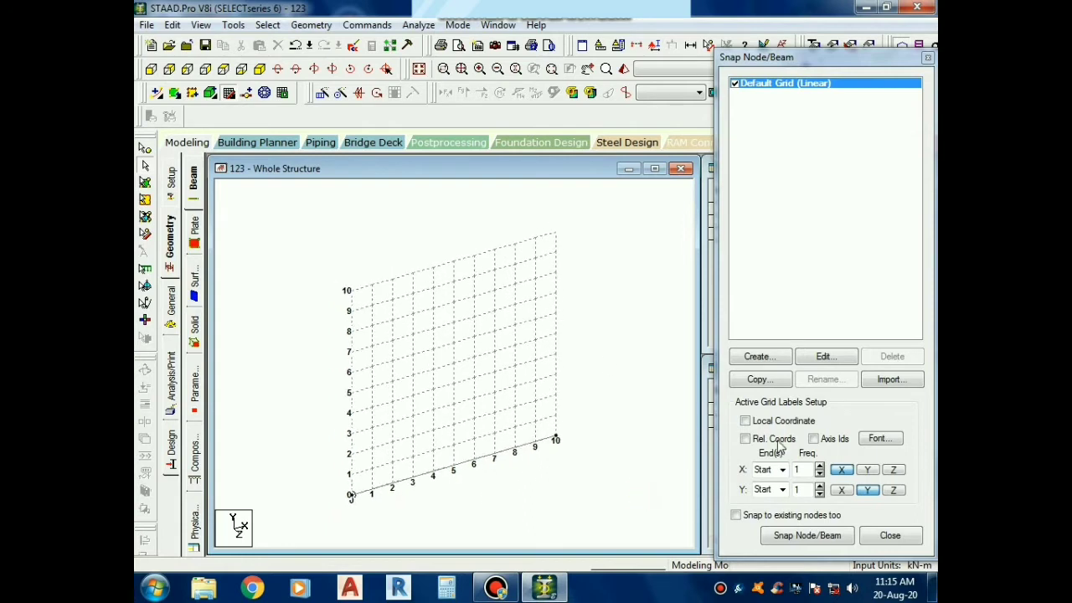
click(876, 536)
scroll(474, 442, down, 1)
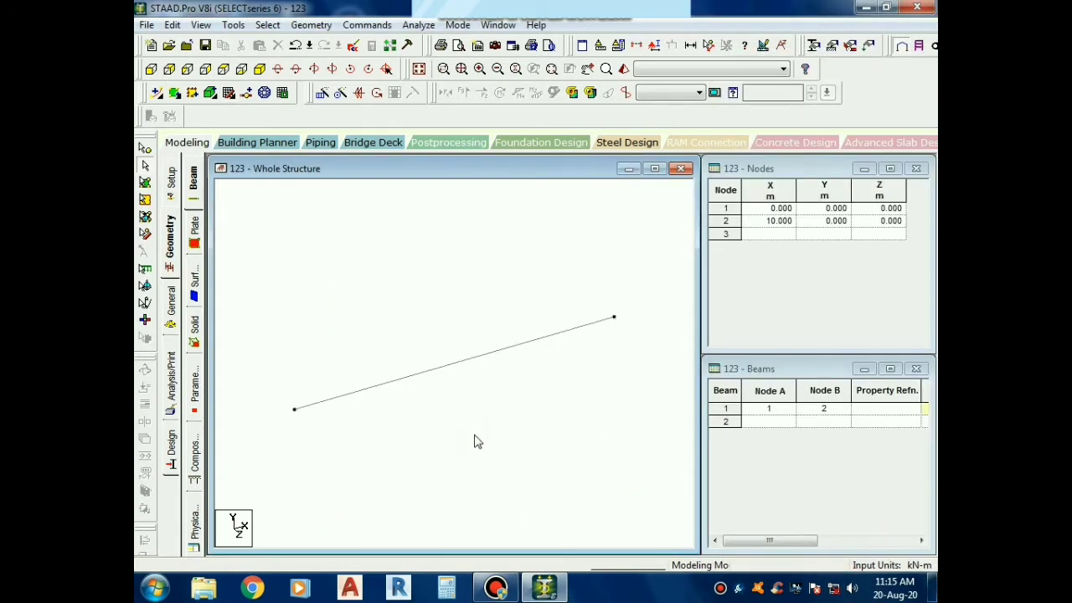
Display the beam's dimension in the whole structure view using the Dimension to View option
scroll(411, 373, up, 1)
click(691, 44)
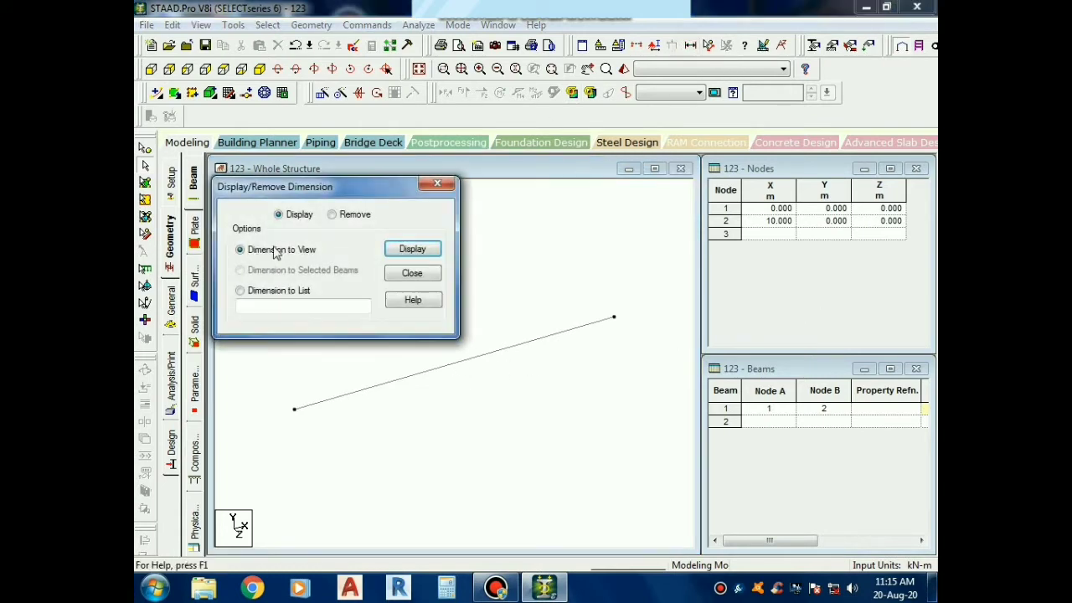
click(394, 252)
click(437, 183)
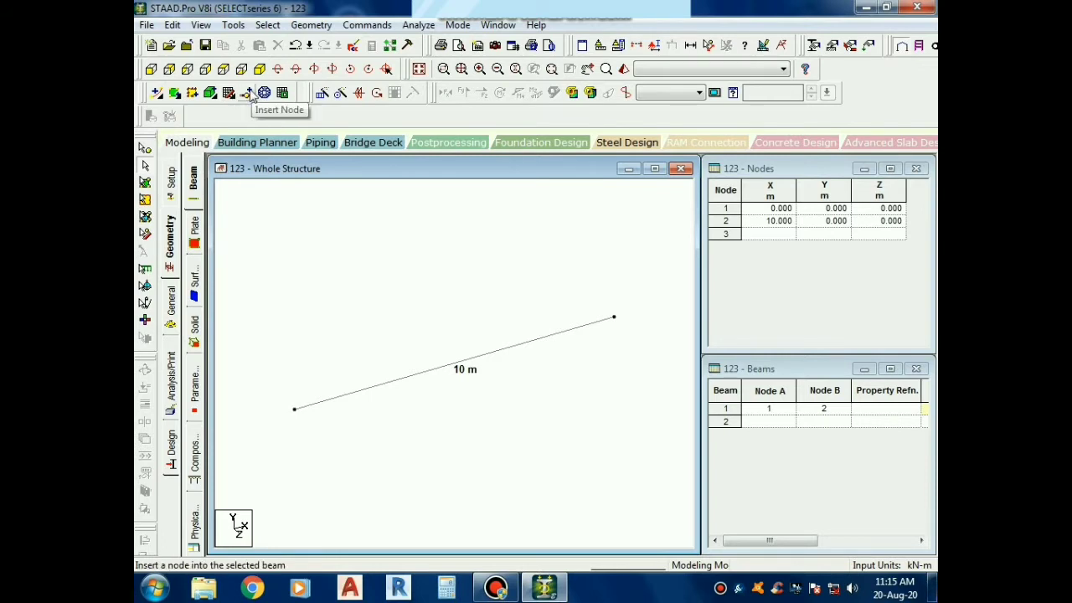
click(367, 24)
mouse_move(311, 24)
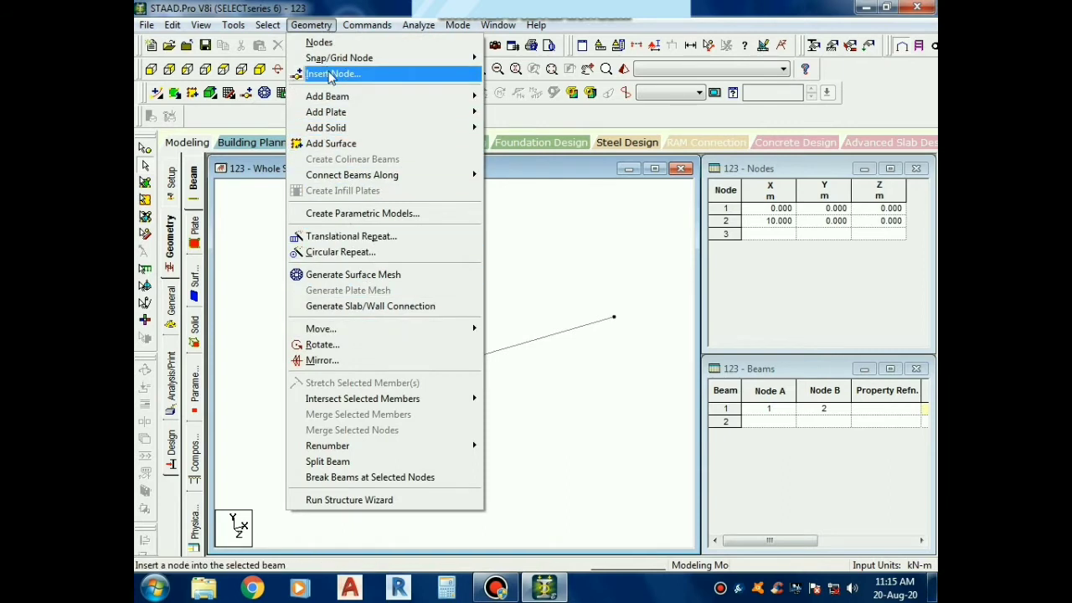
click(408, 78)
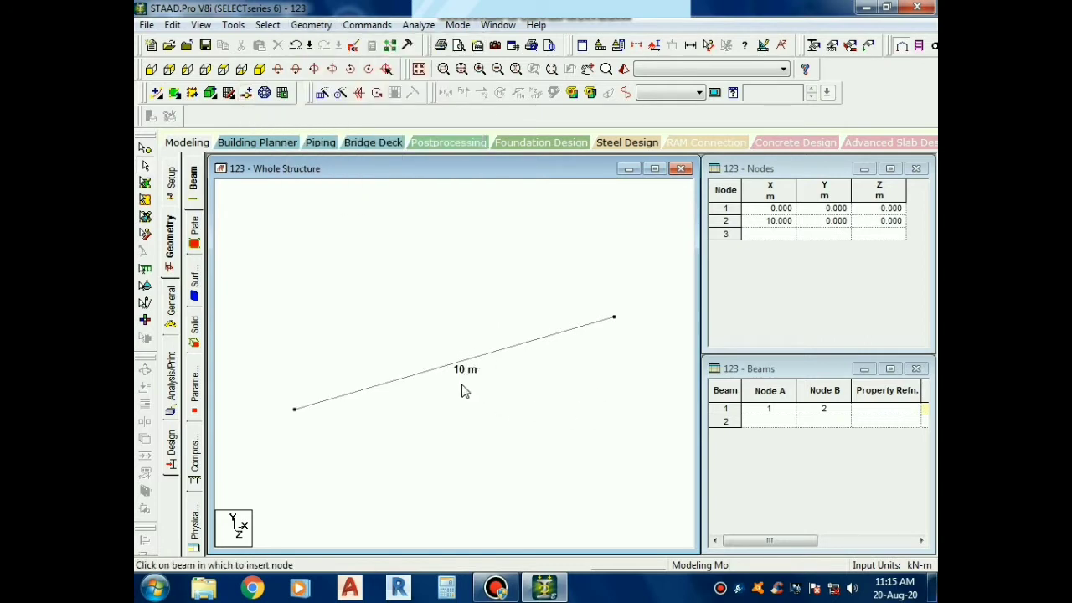
double_click(483, 363)
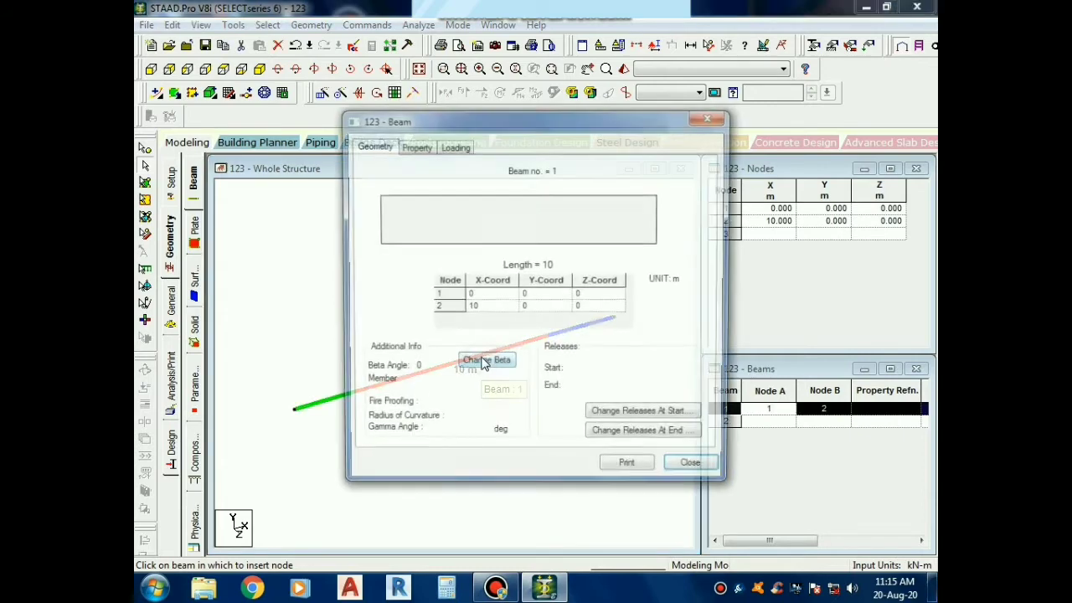
click(682, 467)
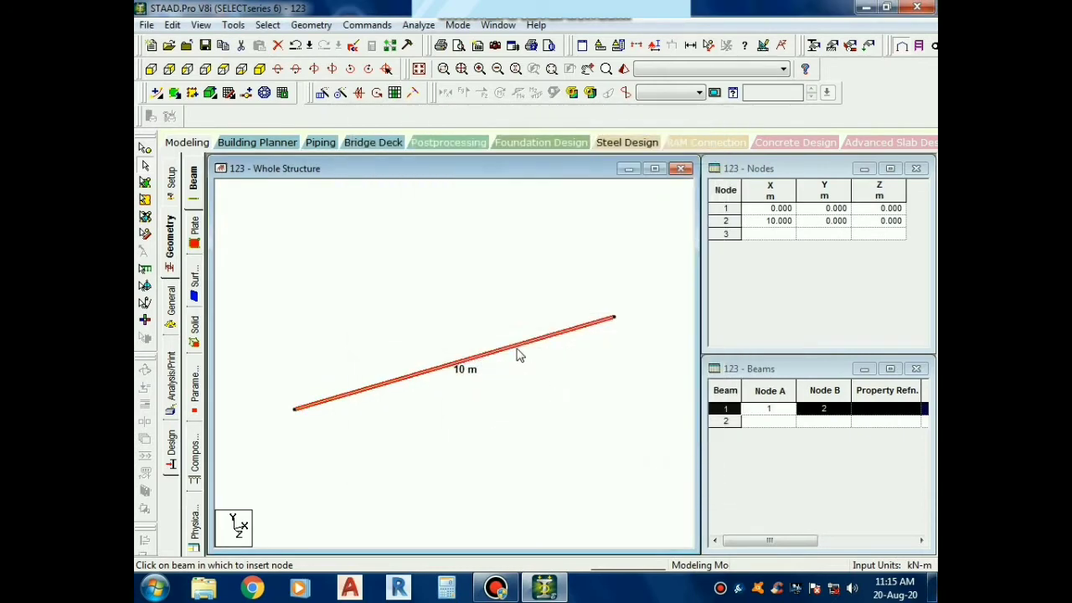
right_click(515, 351)
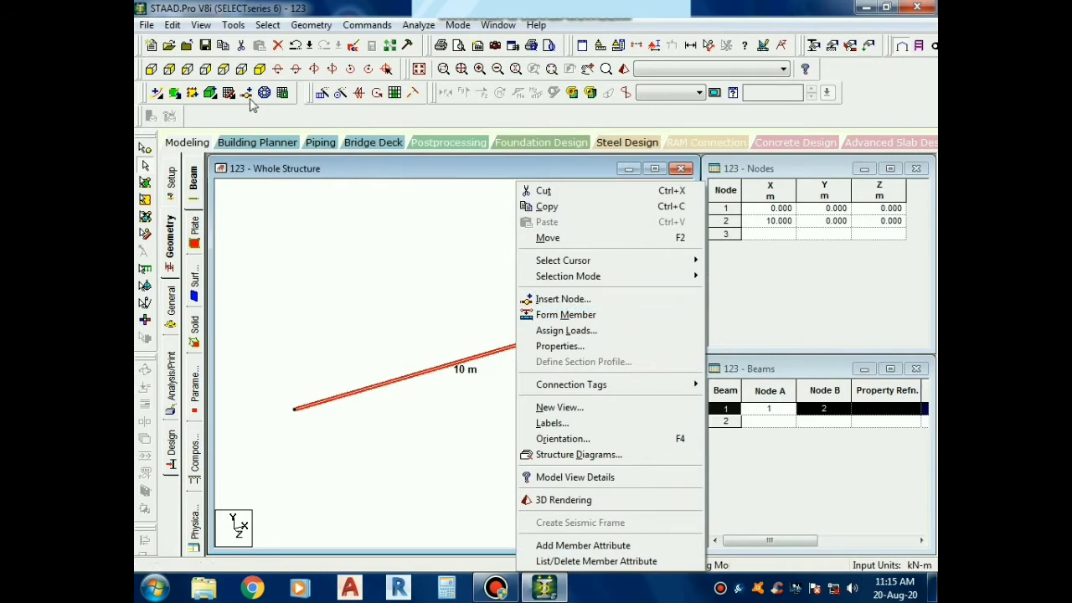
Insert a node into the selected 10 m beam at a distance of 2 m from node 1
click(325, 27)
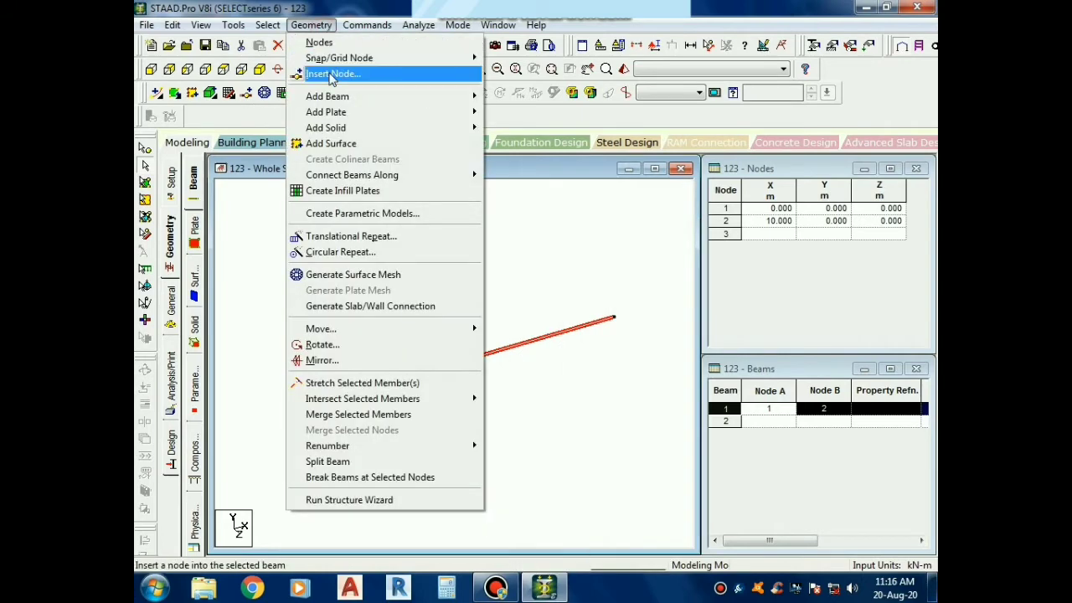
click(332, 76)
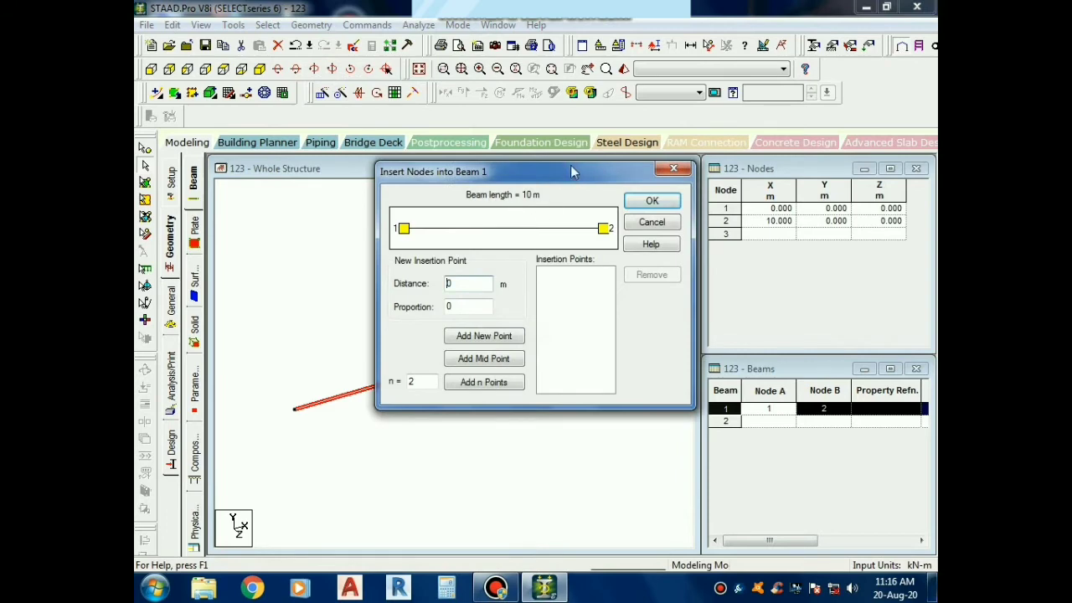
drag(572, 172, 765, 158)
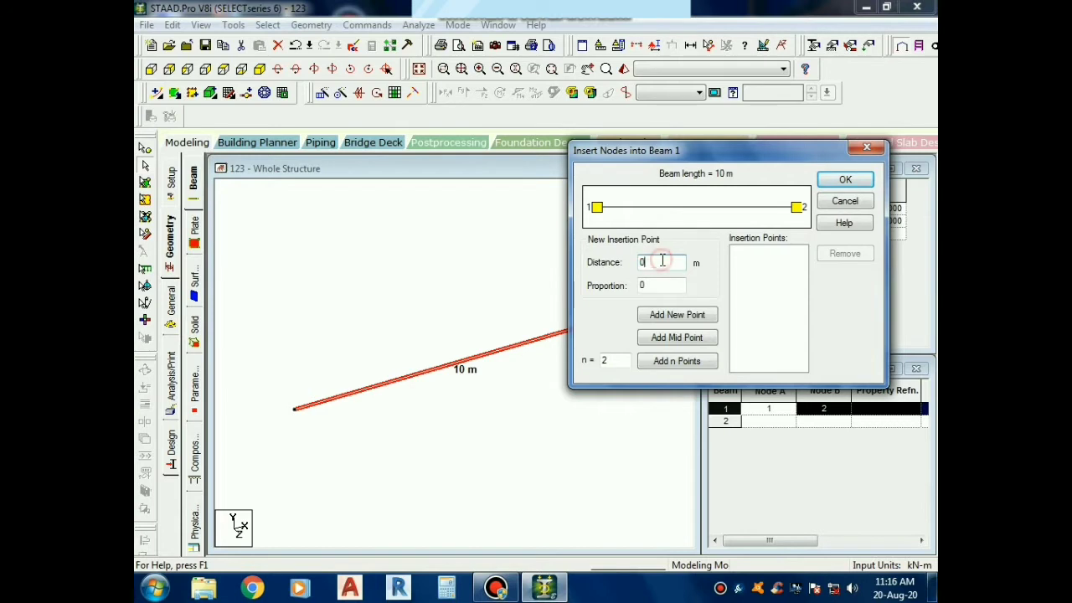
drag(661, 262, 592, 266)
text(2)
click(698, 316)
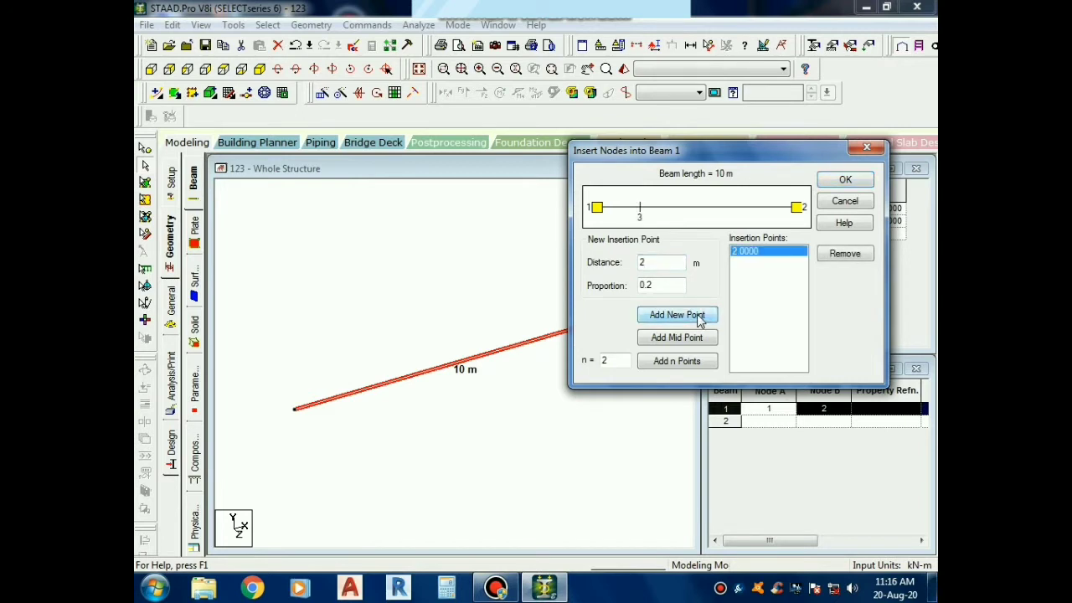
click(845, 179)
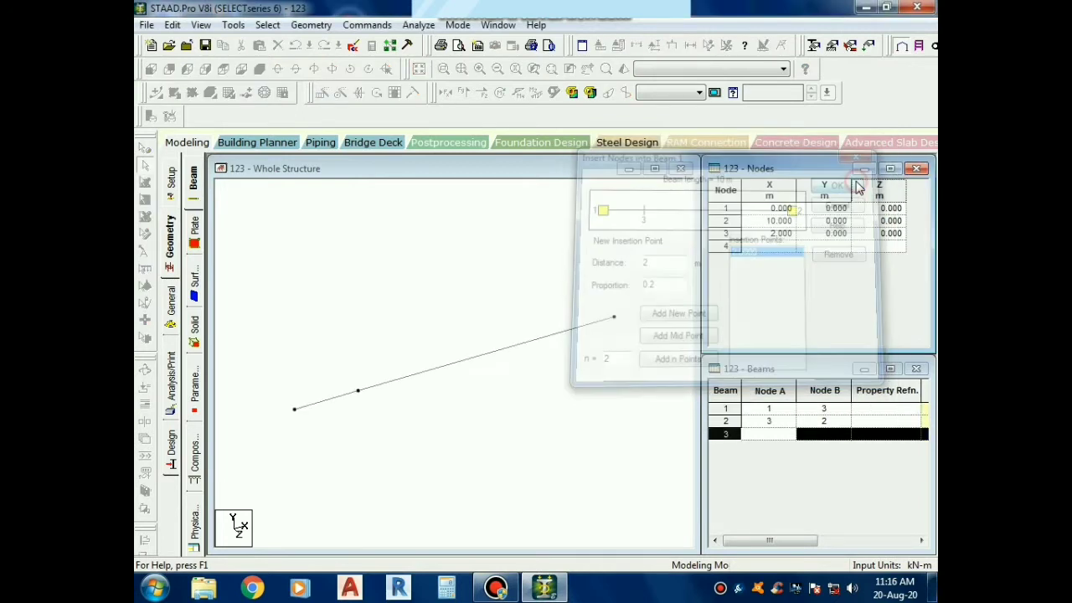
Check both beam segments by displaying their dimensions in the view, and undo the node insertion
click(511, 427)
click(321, 402)
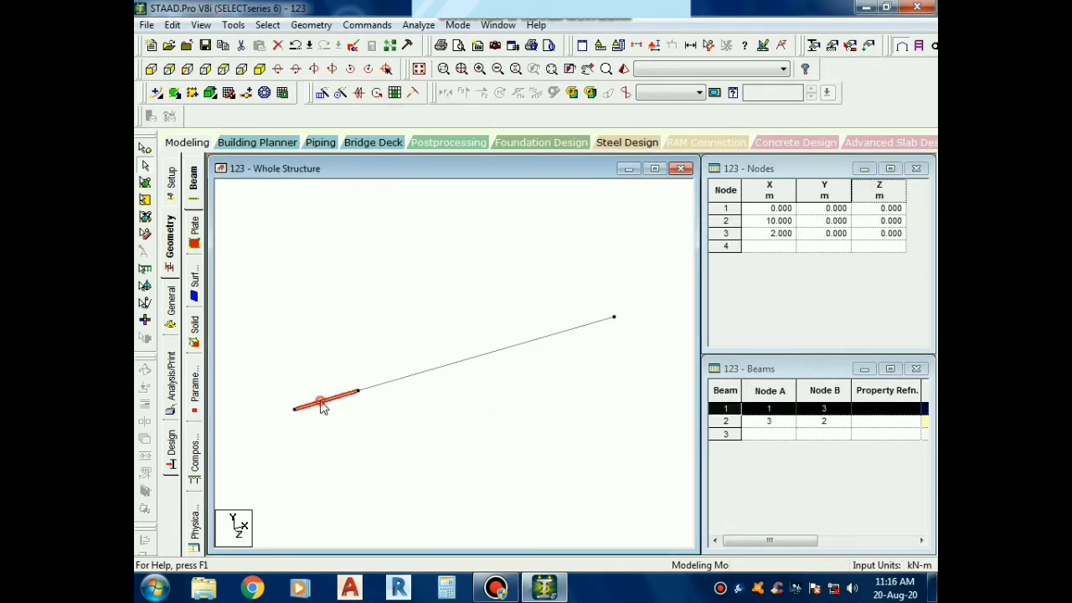
click(378, 392)
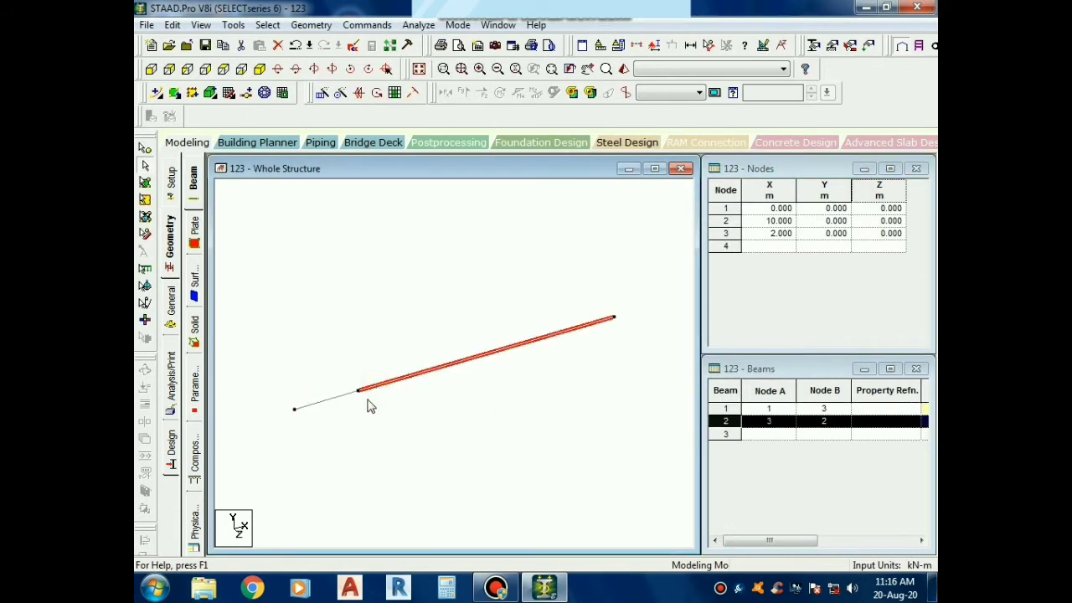
click(430, 388)
click(689, 46)
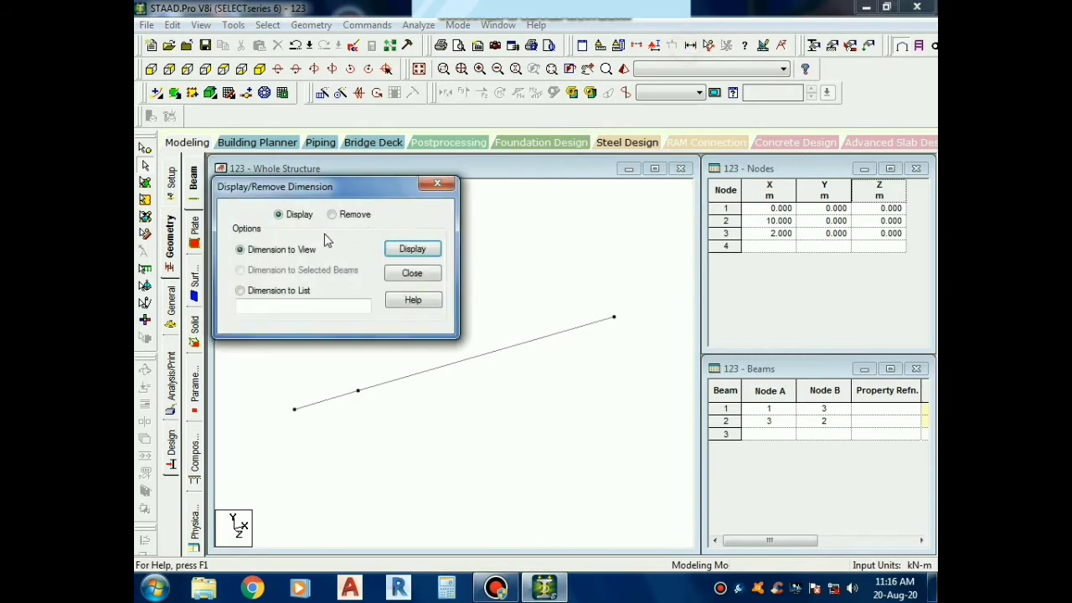
click(397, 249)
click(437, 183)
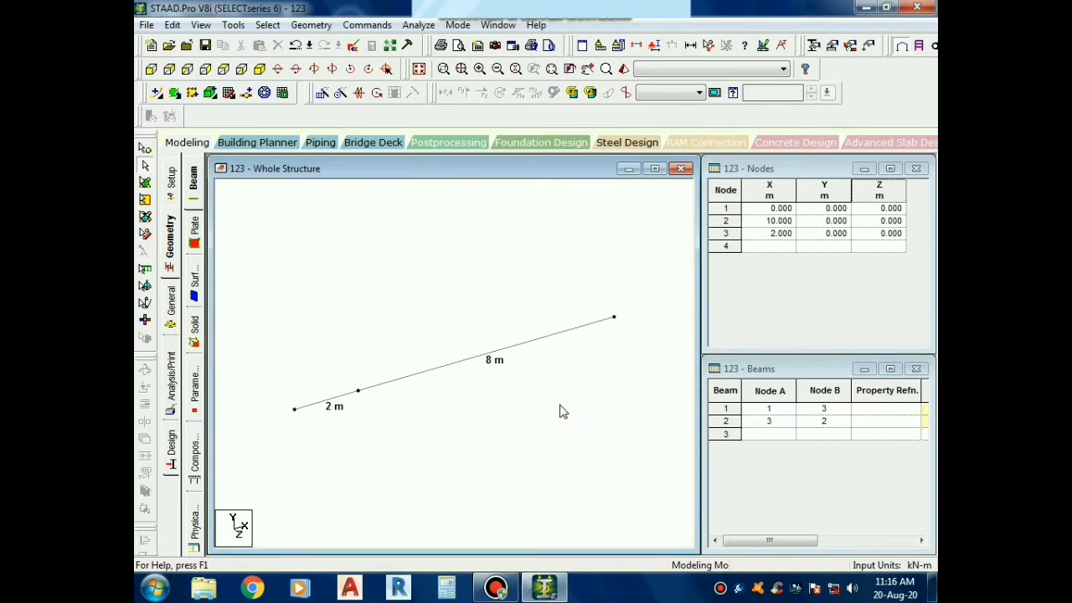
key(ctrl+z)
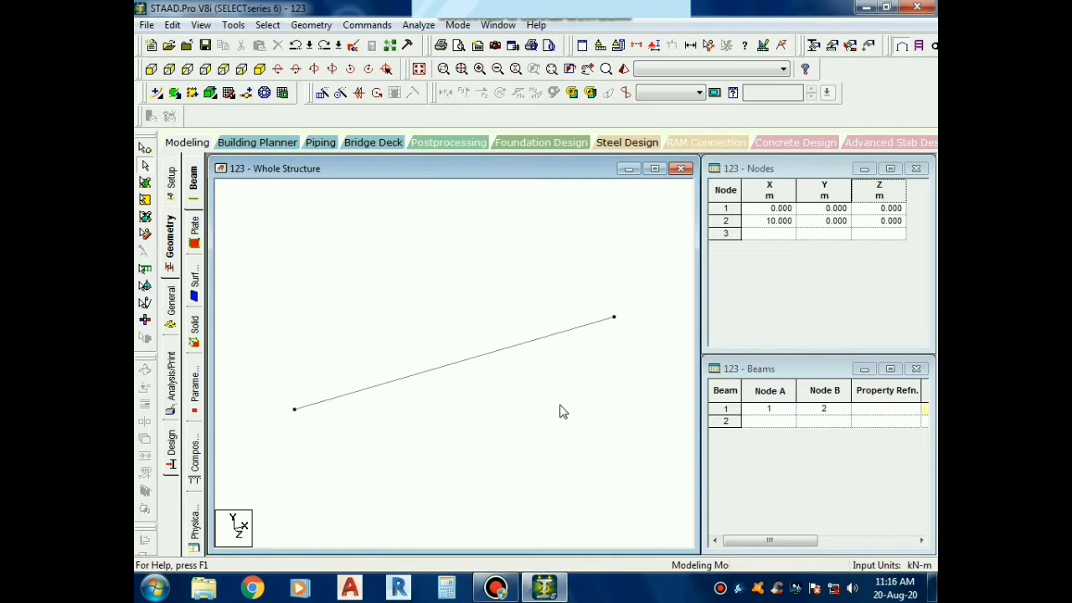
Insert a node at the midpoint of the 10 m beam using the Add Mid Point option
click(518, 350)
right_click(518, 350)
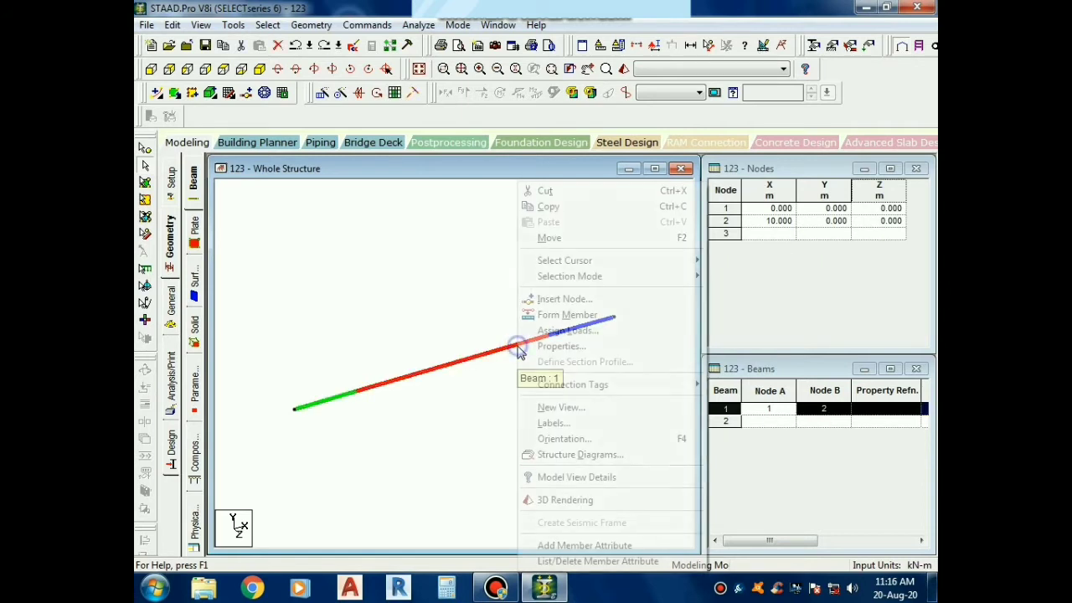
click(559, 301)
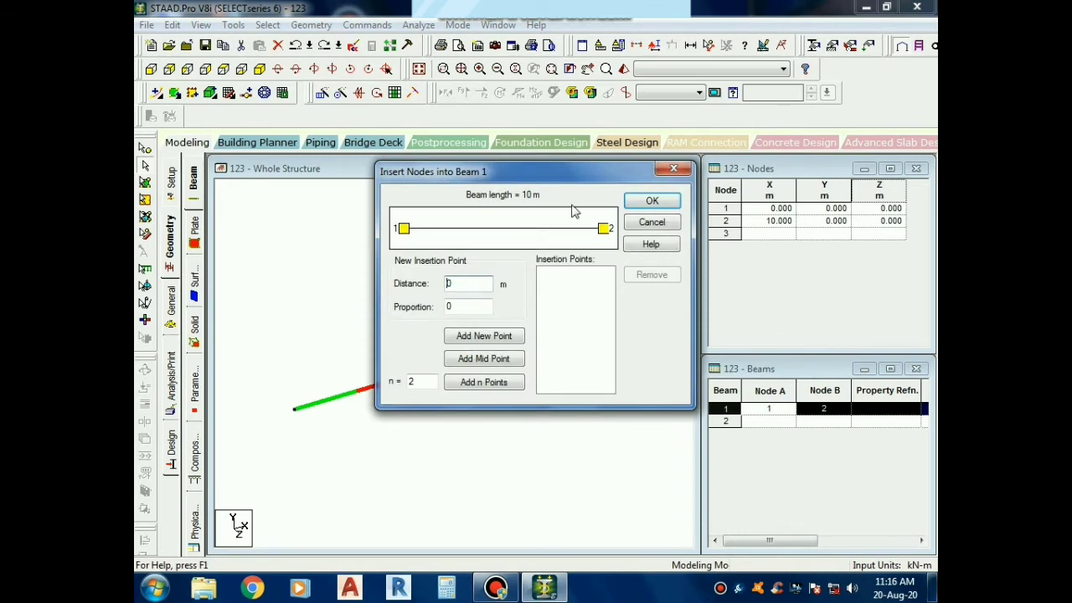
drag(565, 176, 689, 75)
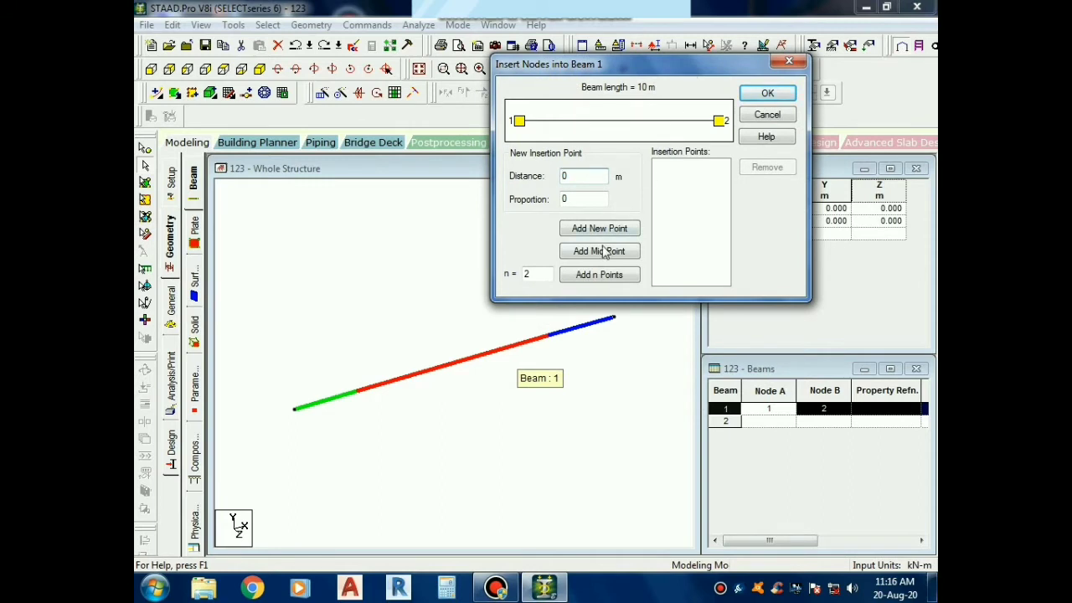
click(566, 176)
click(599, 253)
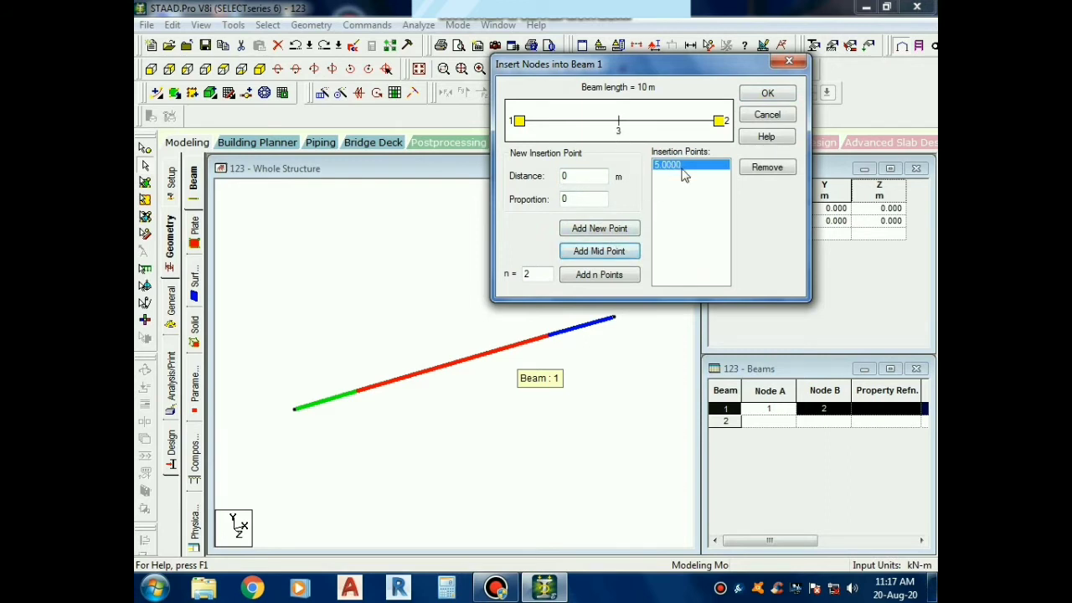
click(768, 93)
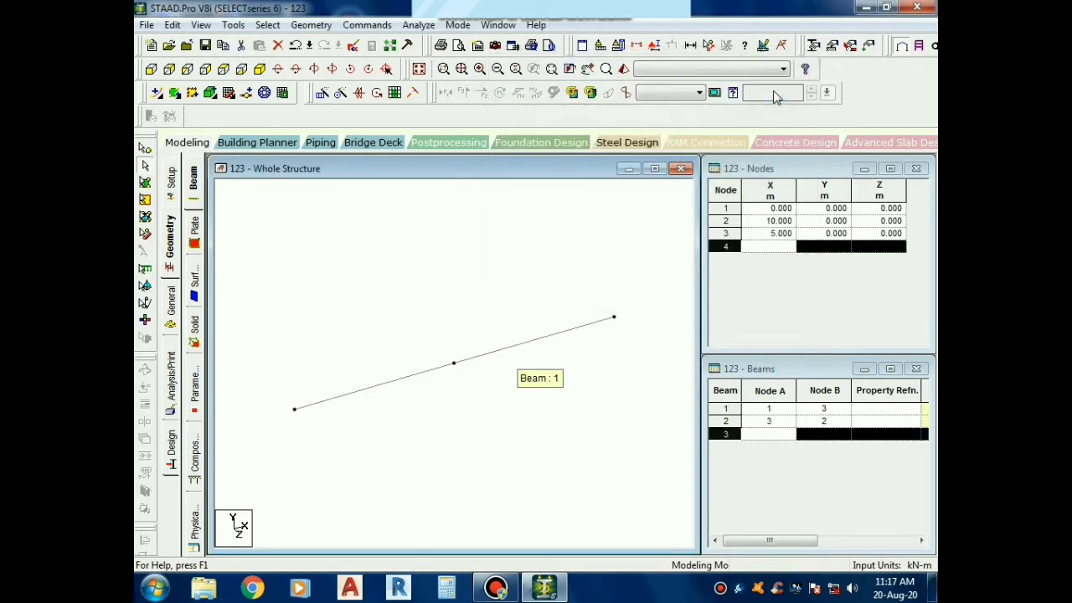
Display the dimensions of both beam halves using the Dimension to View option
click(474, 359)
click(431, 373)
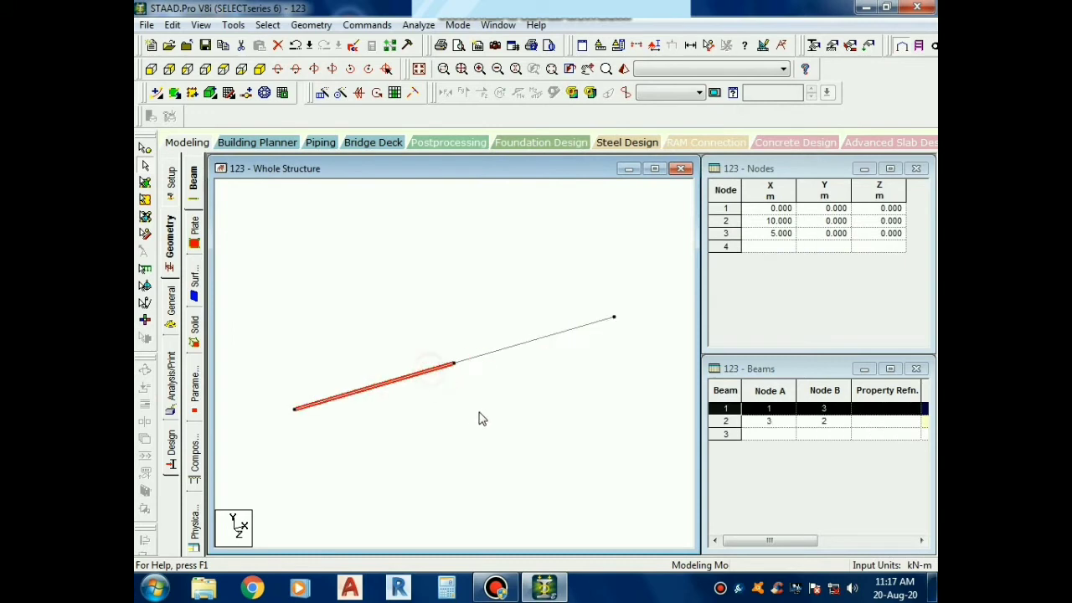
click(480, 415)
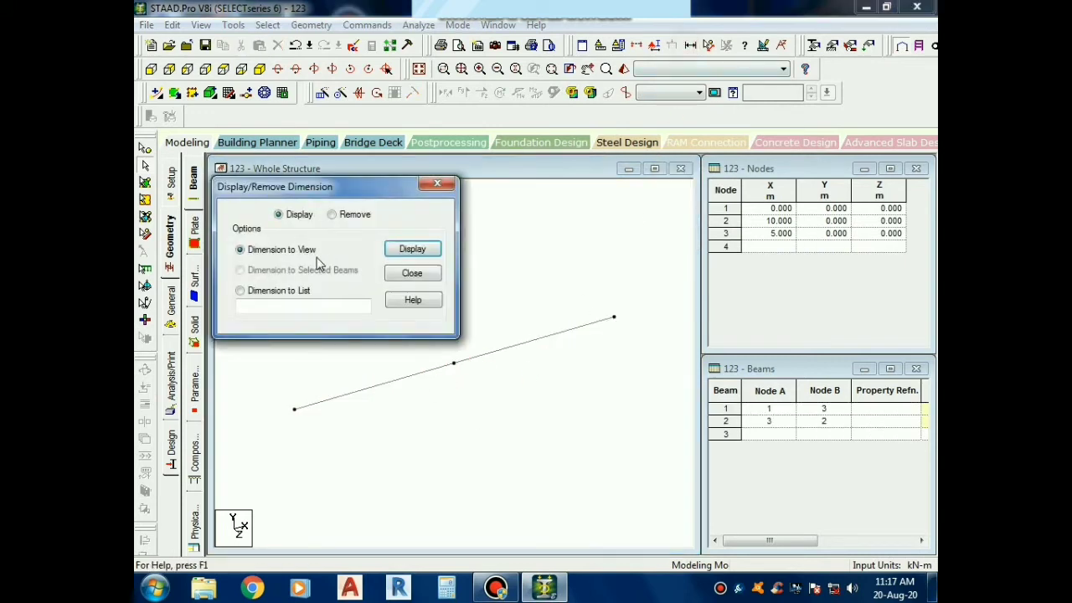
click(416, 253)
click(435, 185)
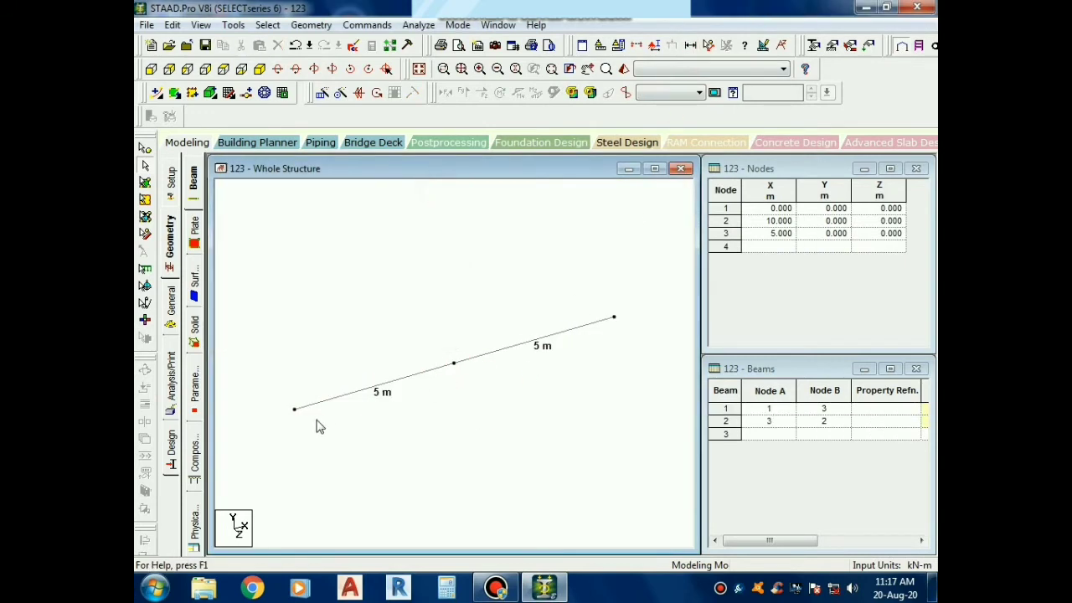
Check the two beam halves by selecting them in turn, and undo the midpoint node insertion
click(478, 355)
click(431, 371)
click(439, 398)
click(492, 359)
click(537, 388)
click(560, 394)
key(ctrl+z)
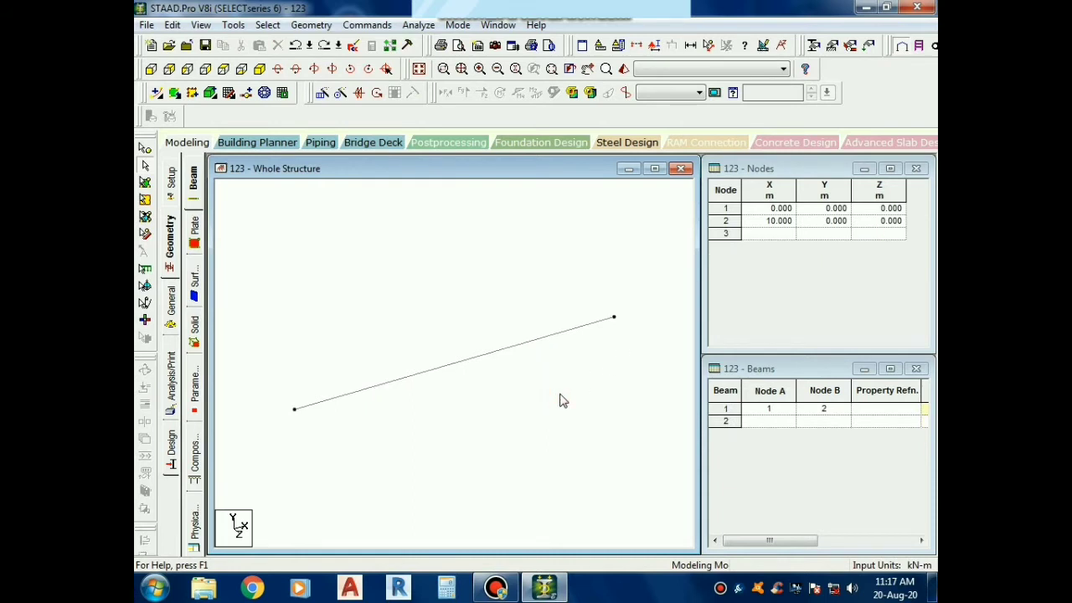
Insert 7 equally spaced nodes into the 10 m beam using the Add n Points option
click(543, 341)
right_click(542, 340)
click(590, 300)
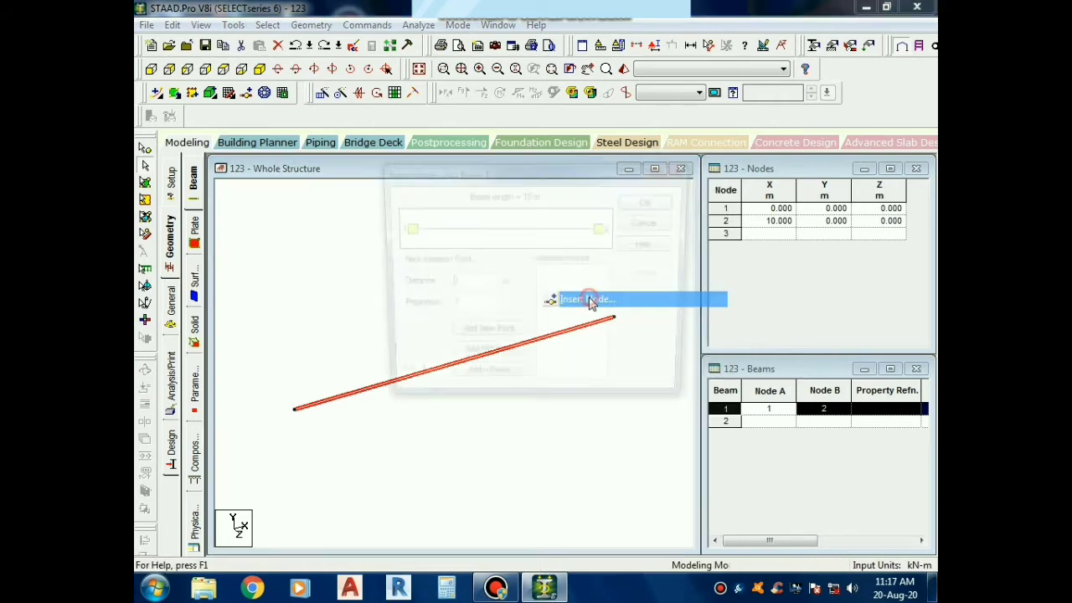
drag(573, 179, 746, 142)
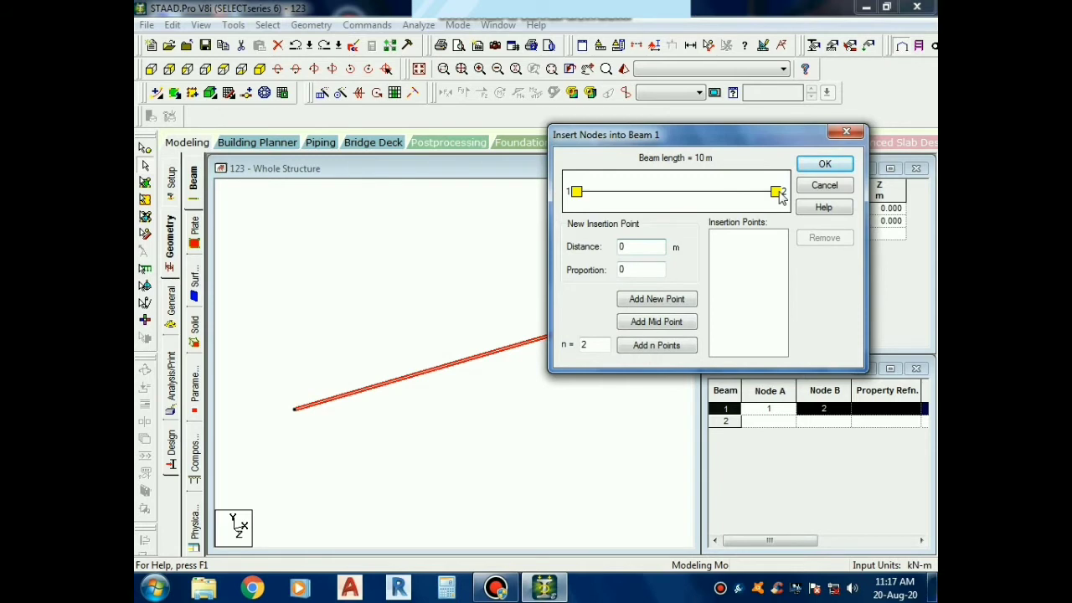
double_click(593, 344)
click(668, 353)
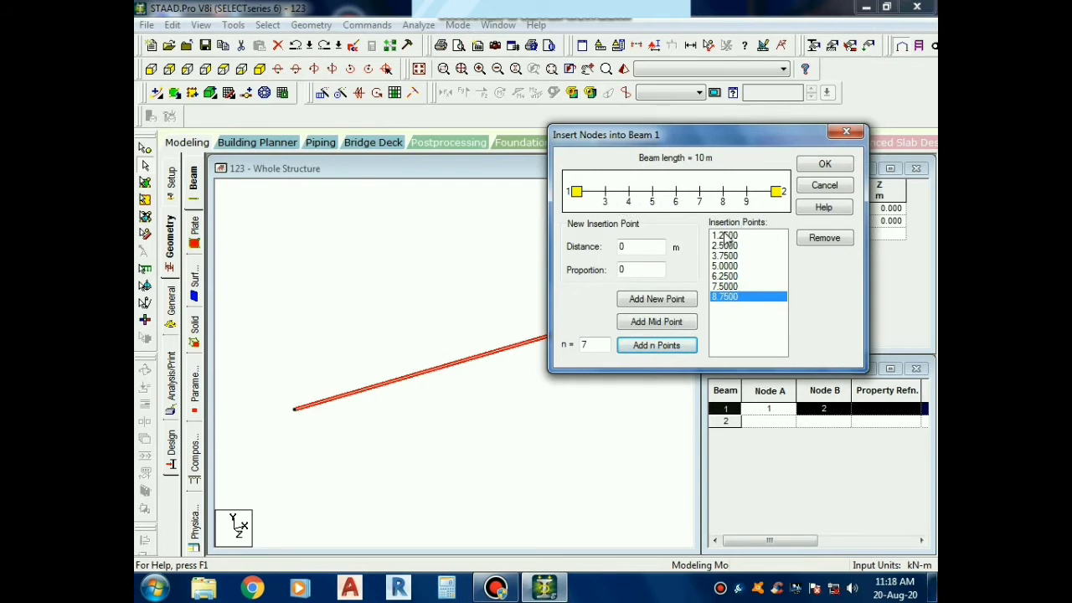
drag(725, 237, 730, 335)
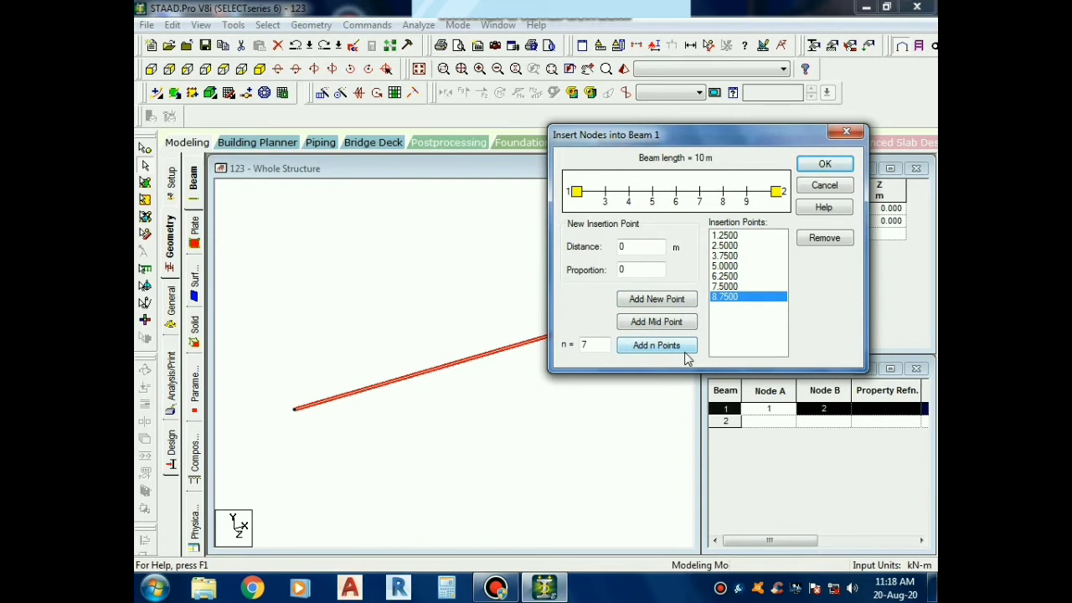
click(740, 286)
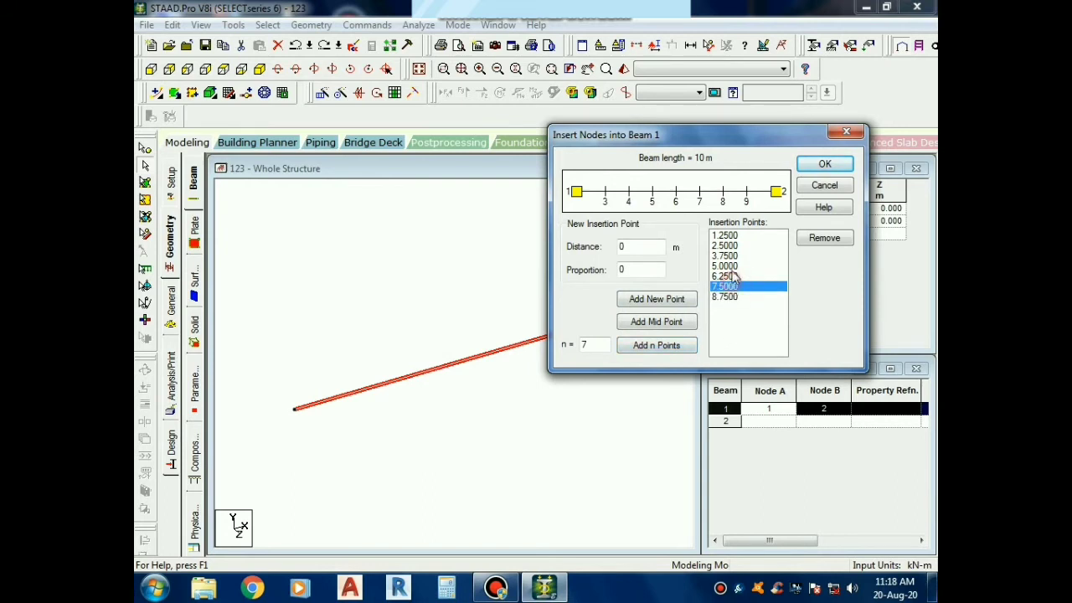
drag(732, 272, 727, 256)
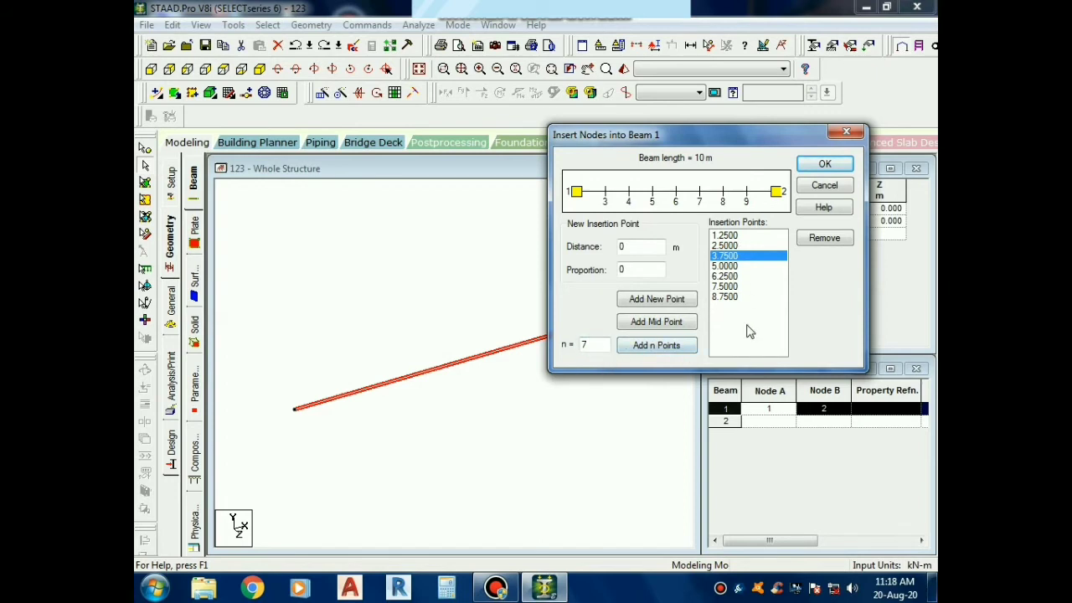
click(824, 166)
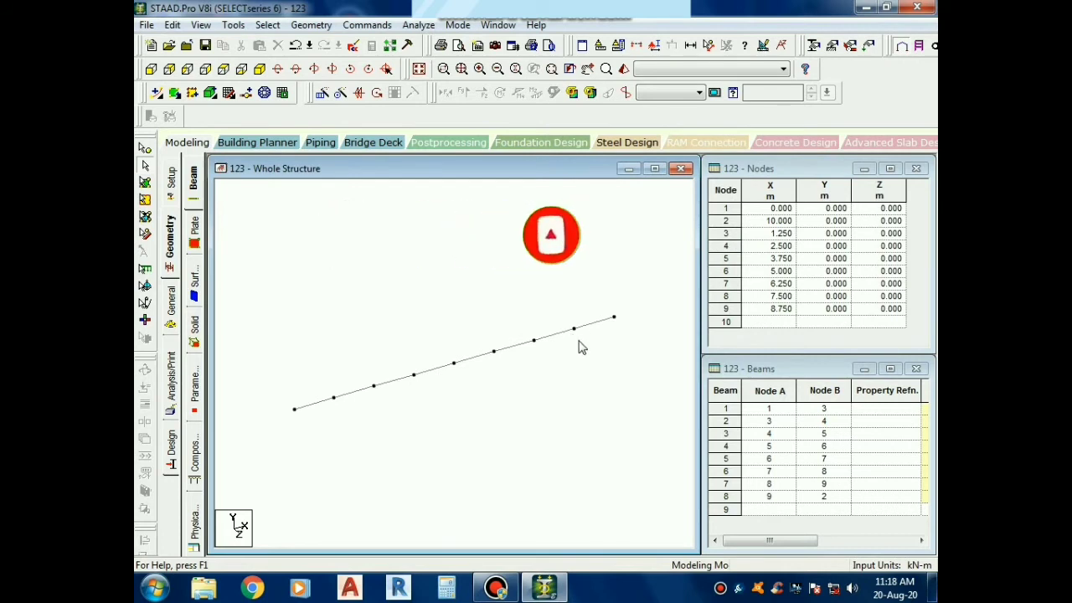
Display the segment dimensions in the view and remove them again, and undo the insertion of the seven nodes
click(691, 47)
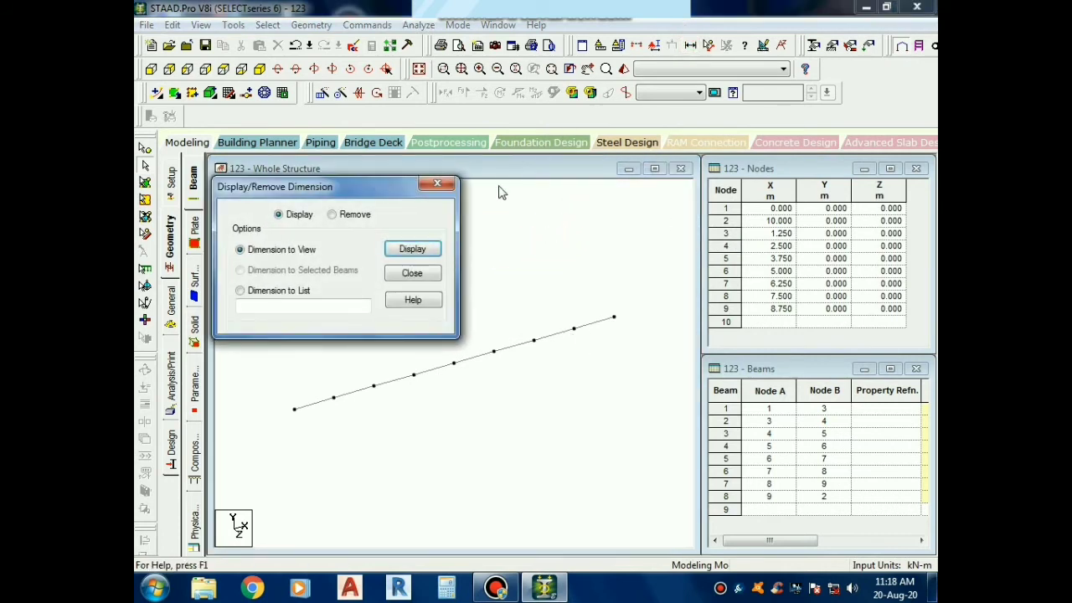
click(423, 248)
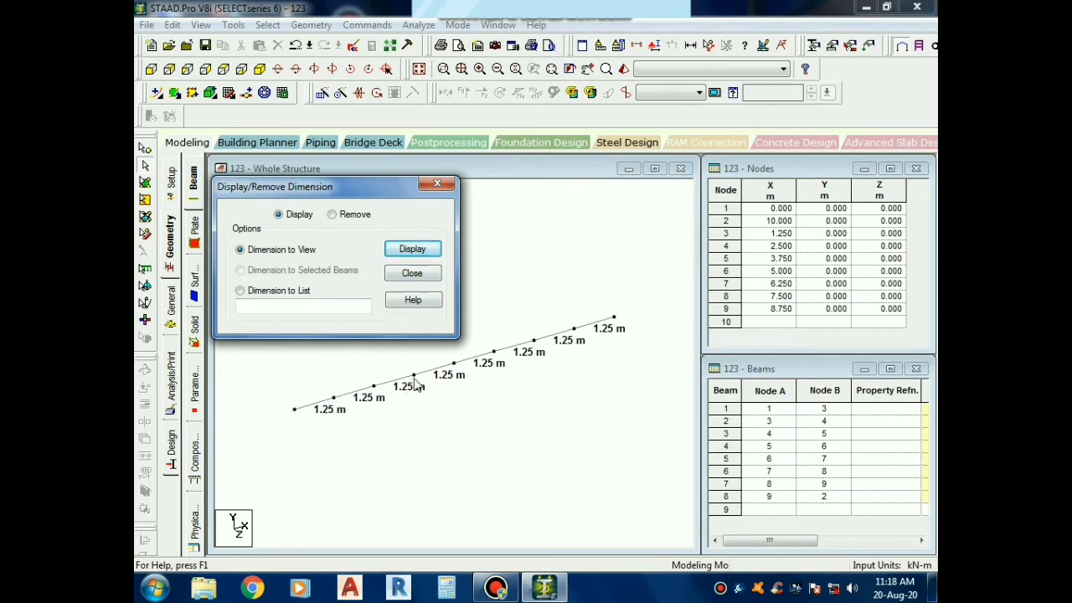
click(356, 216)
click(412, 250)
click(492, 272)
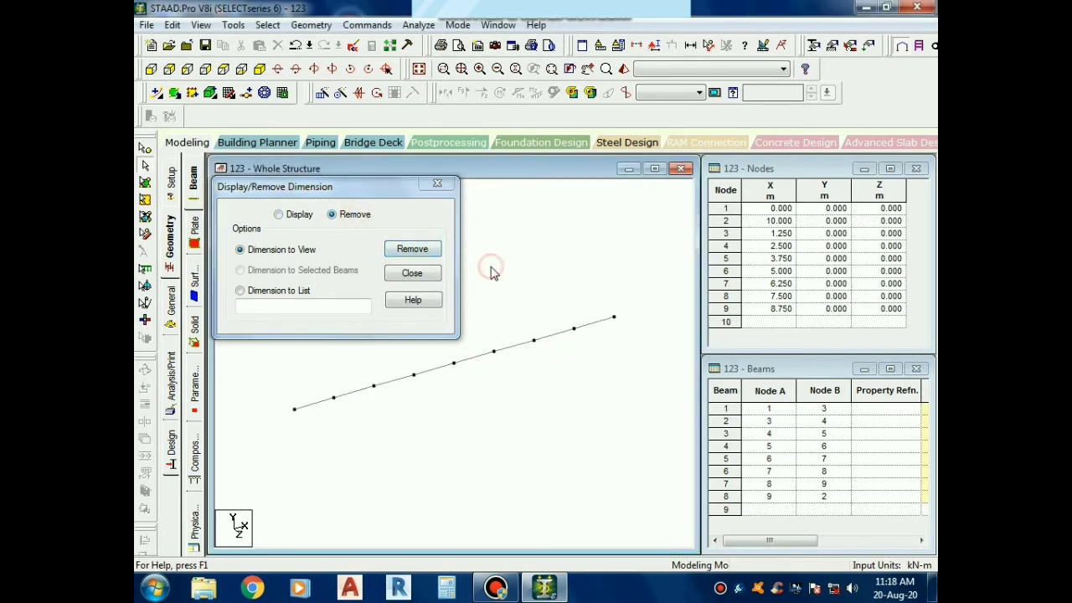
click(436, 184)
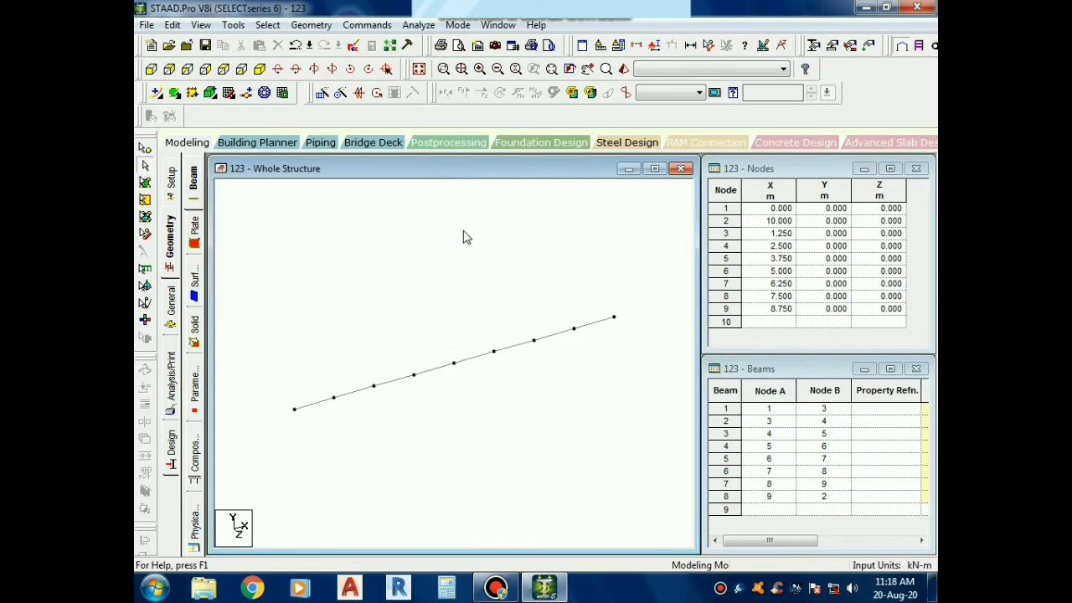
key(ctrl+z)
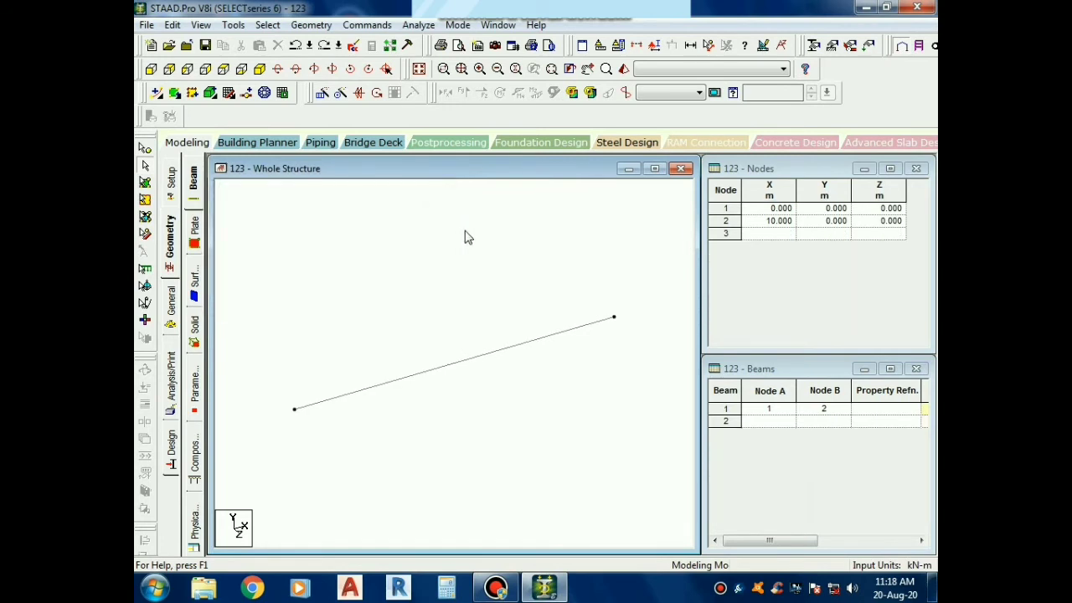
Insert 5 equally spaced nodes into the 10 m beam using the Add n Points option
click(470, 374)
click(479, 360)
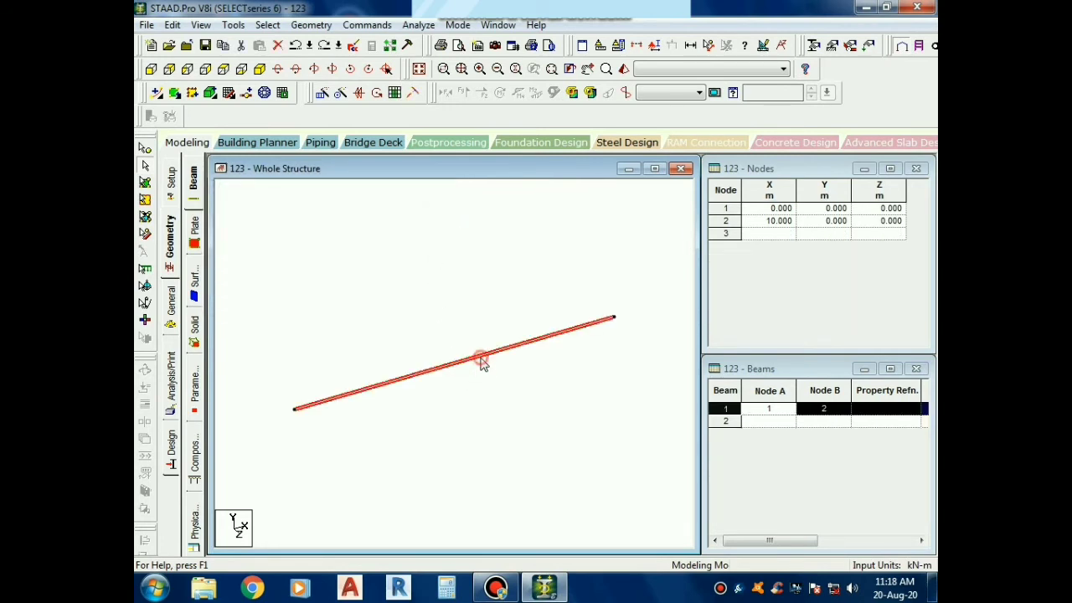
right_click(480, 360)
click(536, 307)
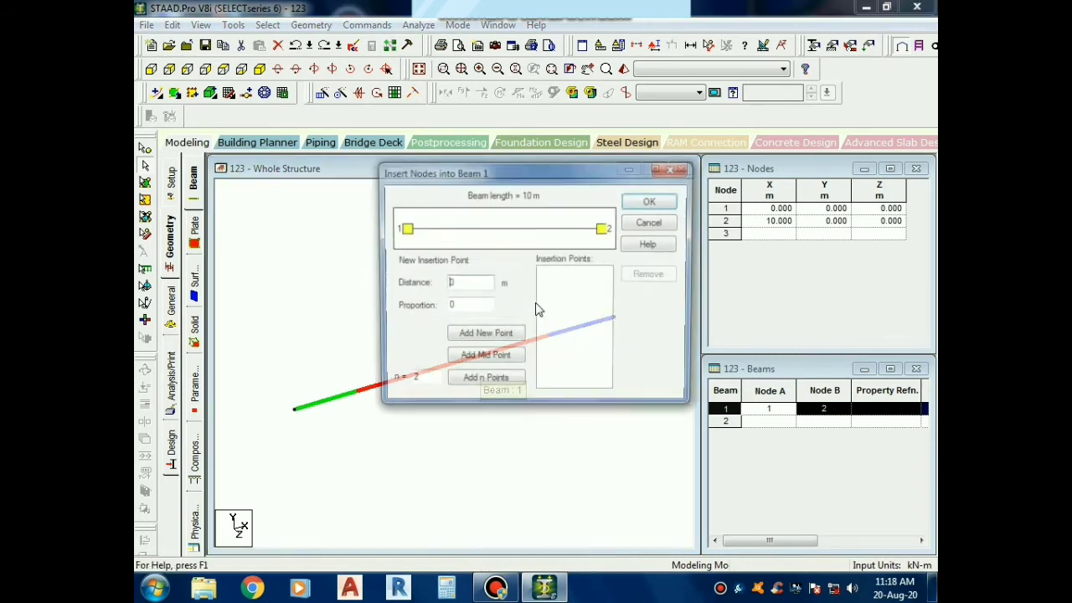
drag(530, 171, 686, 123)
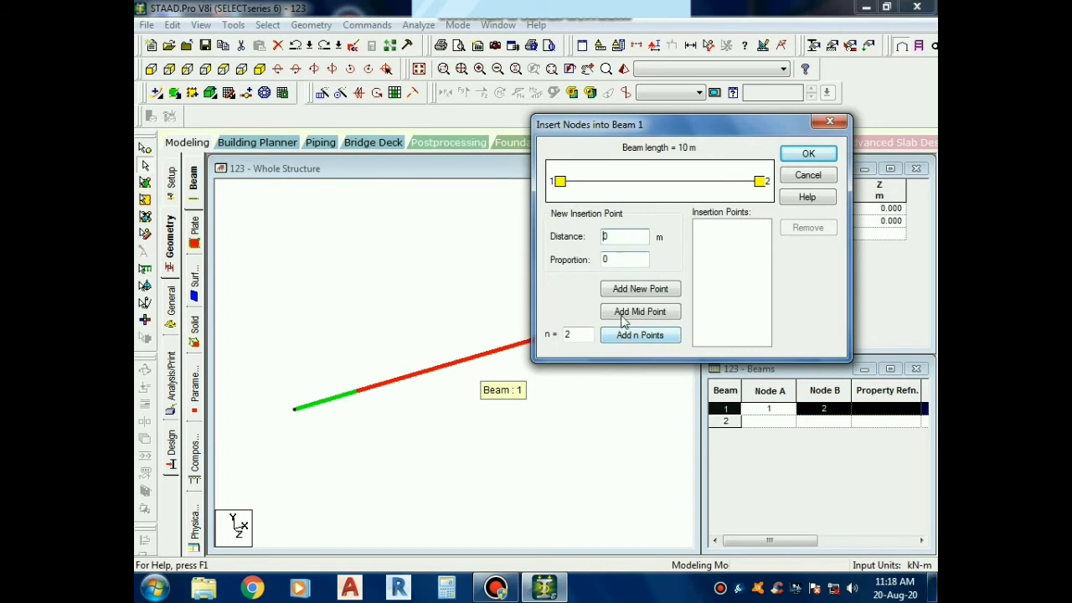
drag(586, 334, 547, 333)
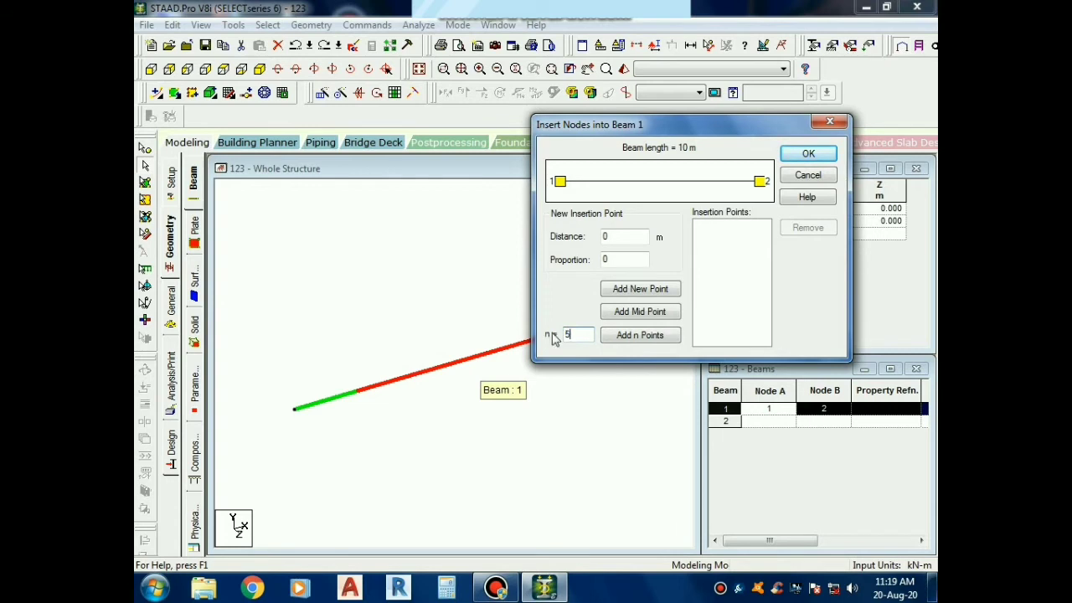
click(648, 342)
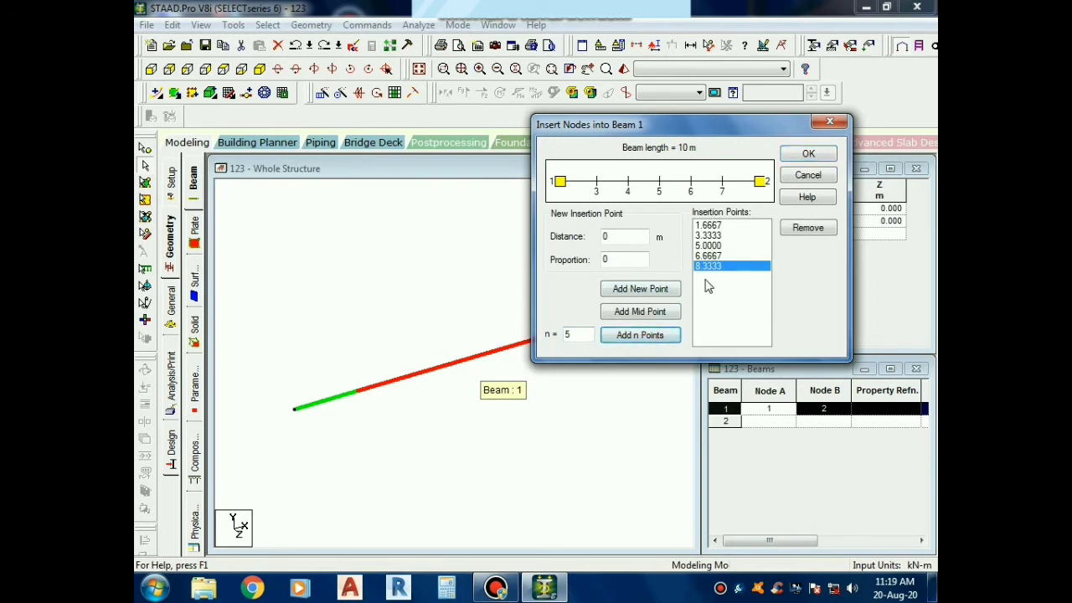
click(809, 155)
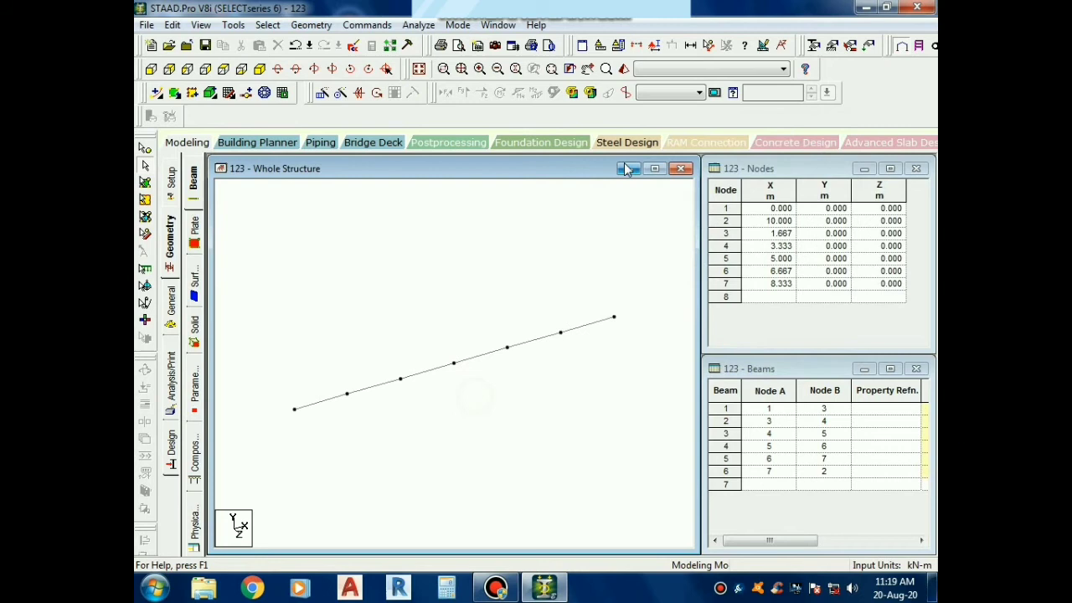
Display the dimensions of all the beam segments using the Dimension to View option
click(690, 45)
click(422, 248)
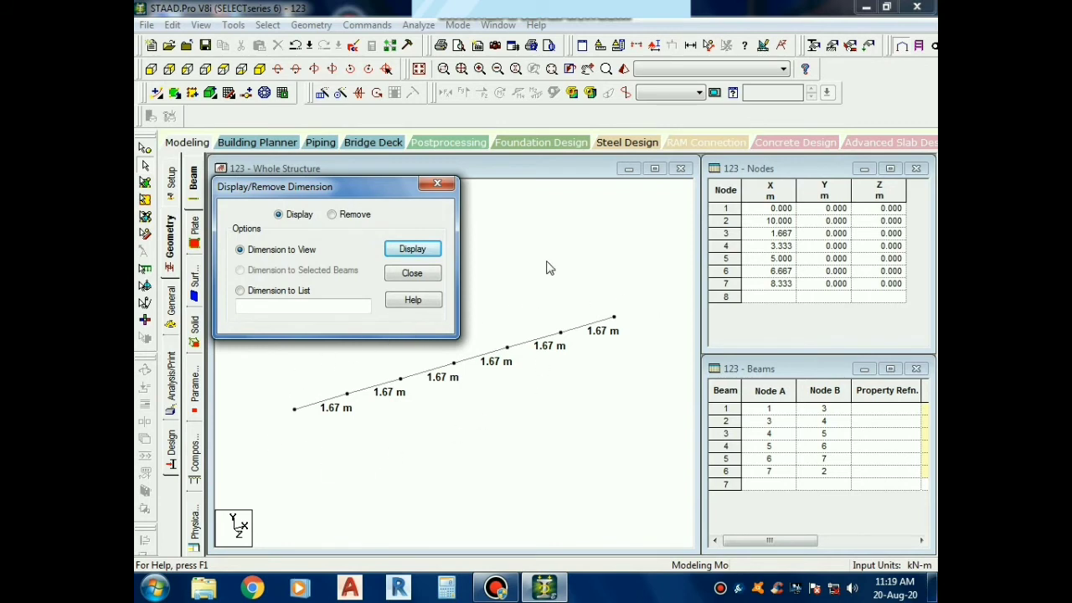
click(437, 182)
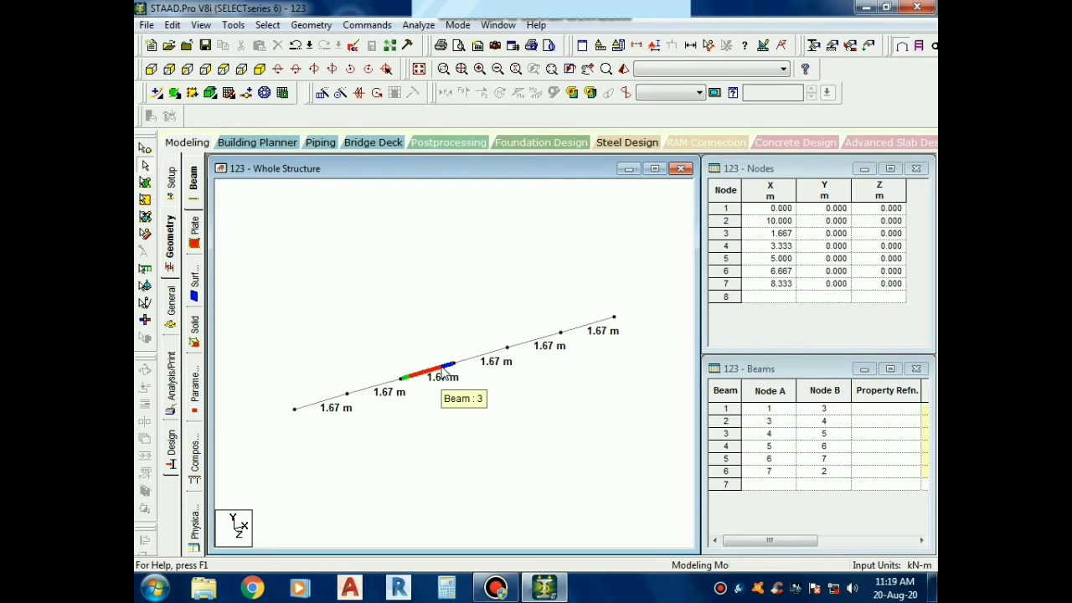
Select the beam segments one after another and inspect the geometry details of beams 5 and 6
click(315, 404)
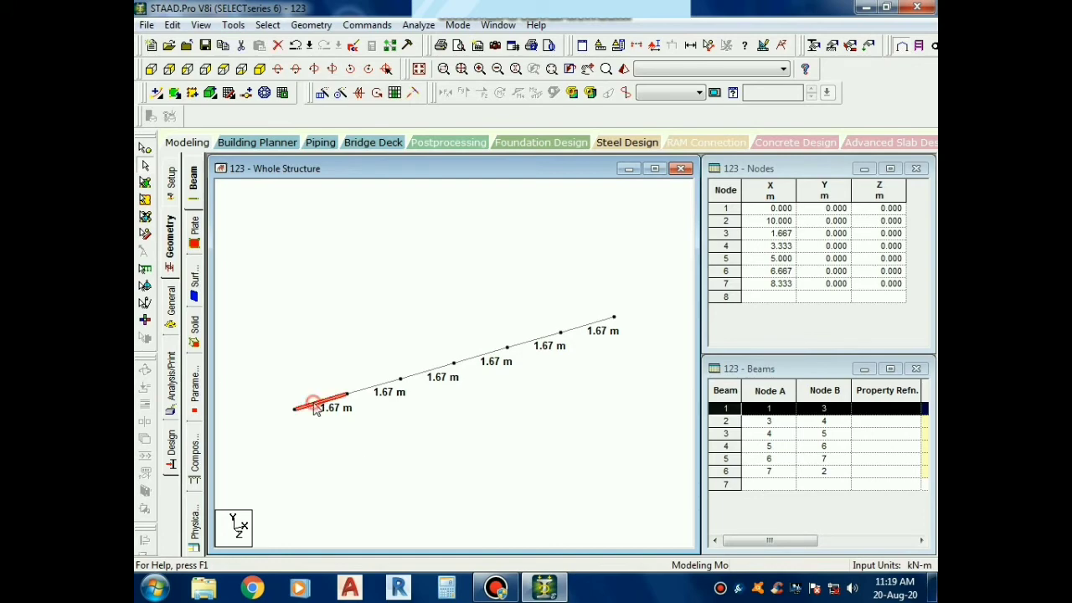
click(370, 389)
click(423, 374)
click(470, 359)
double_click(527, 340)
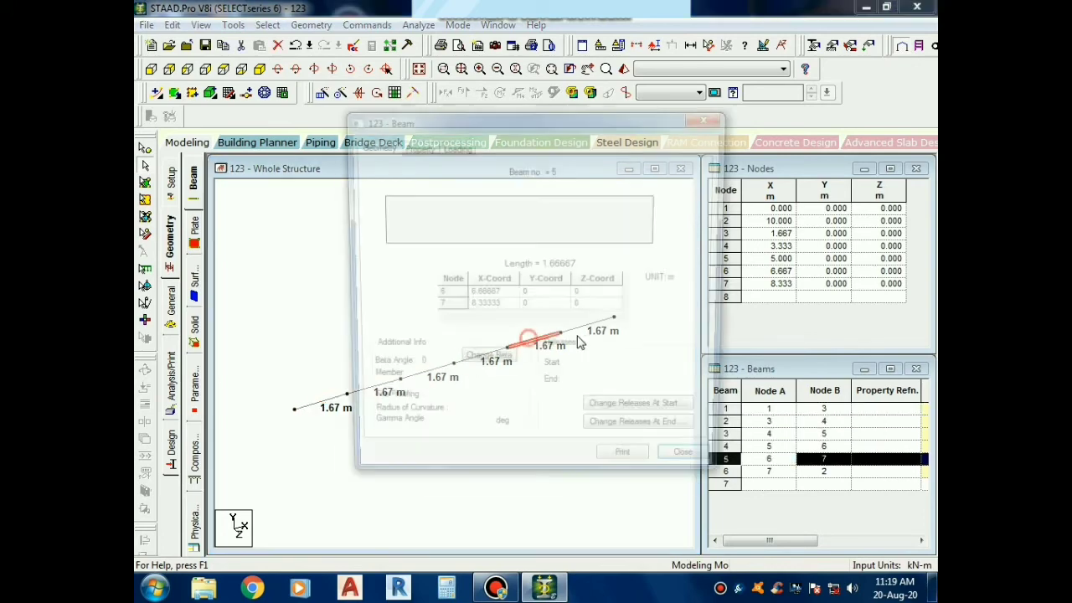
click(695, 471)
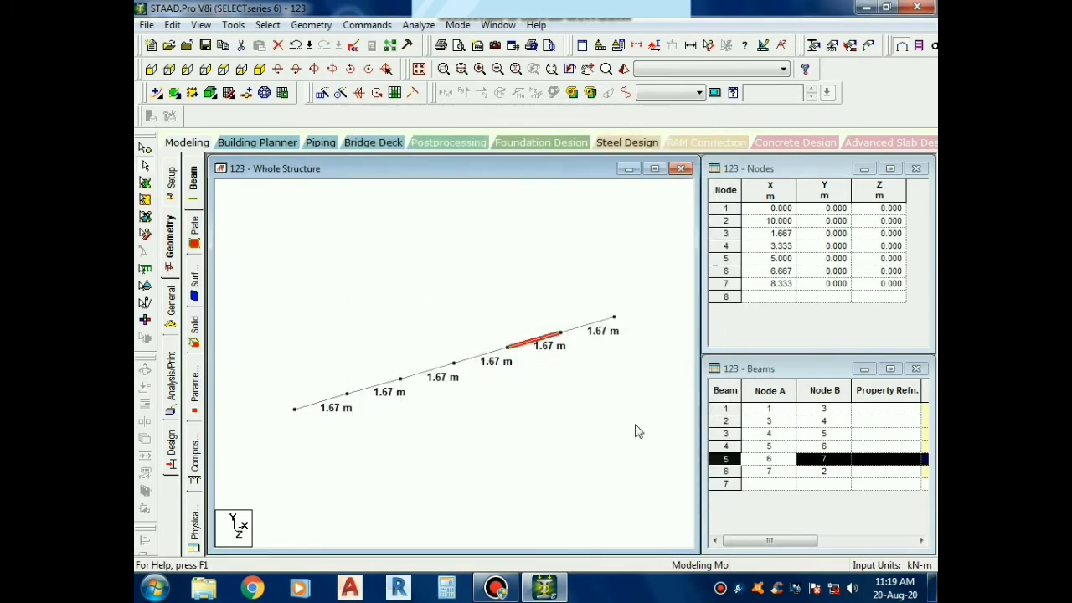
click(579, 330)
double_click(580, 331)
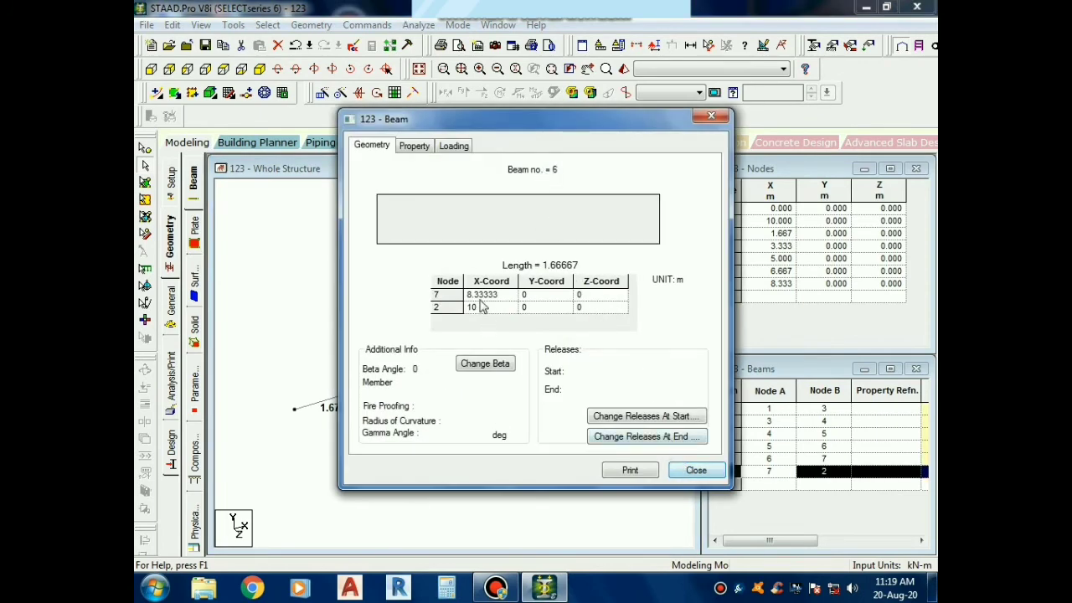
click(681, 470)
click(460, 456)
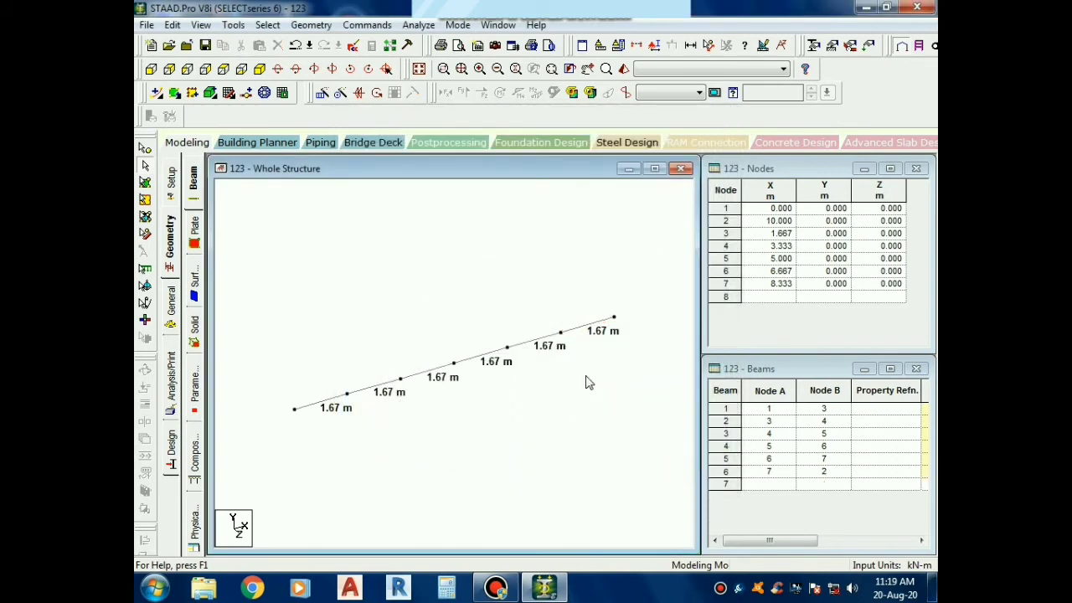
Set the beta angle of beam 6, the last segment between nodes 7 and 2, to 30 degrees
double_click(590, 329)
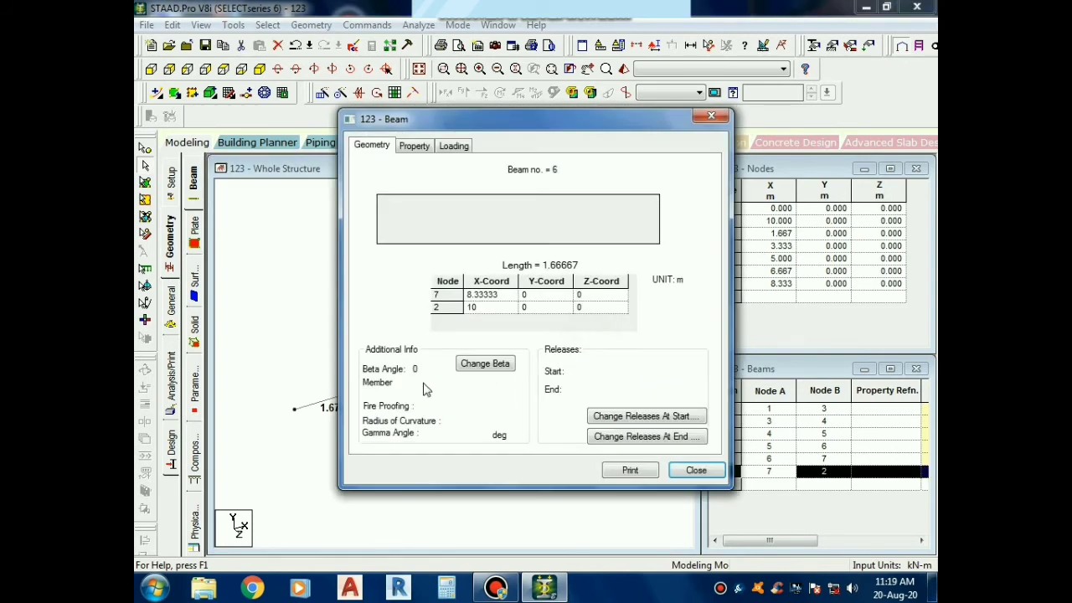
click(474, 368)
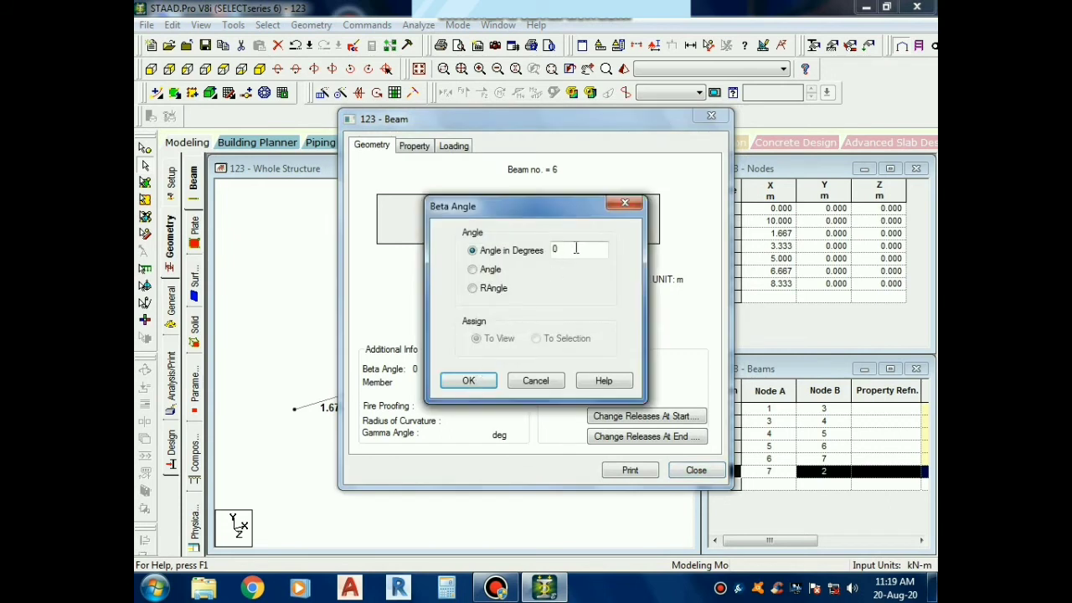
double_click(574, 248)
text(30)
key(Return)
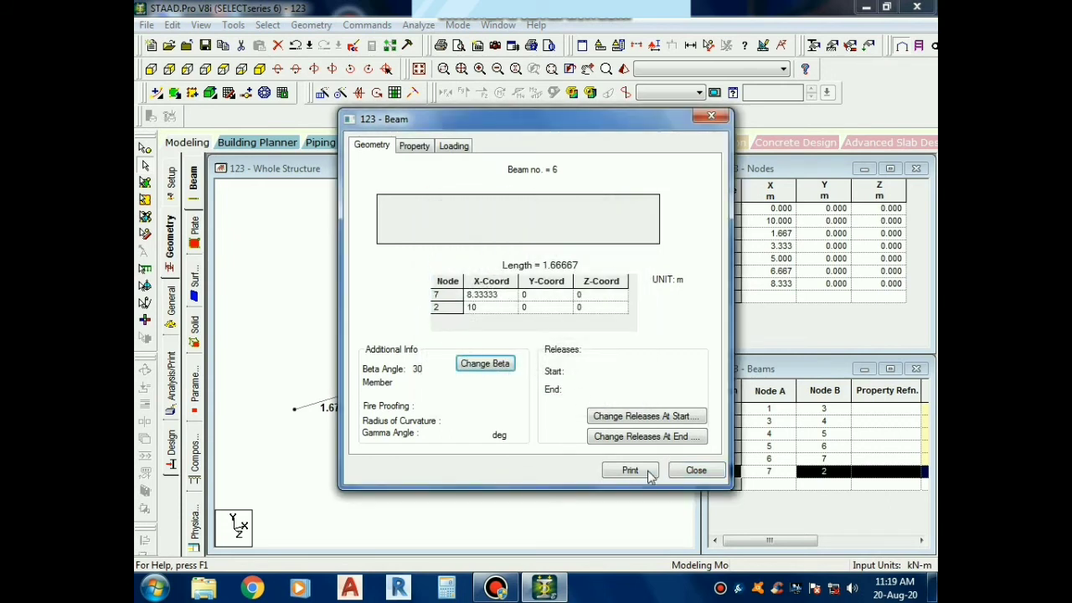
click(682, 471)
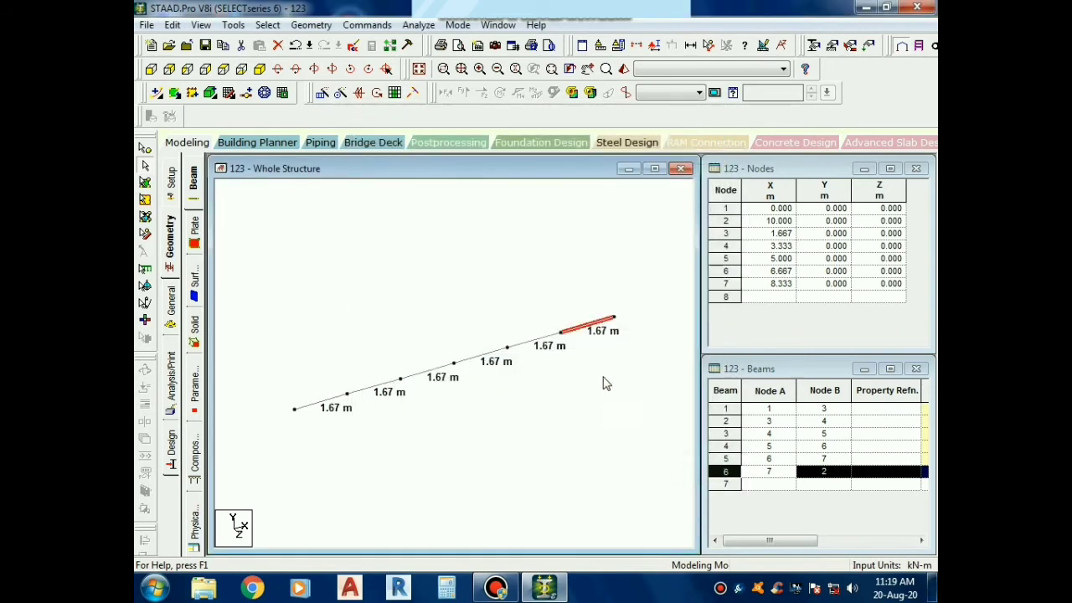
click(601, 370)
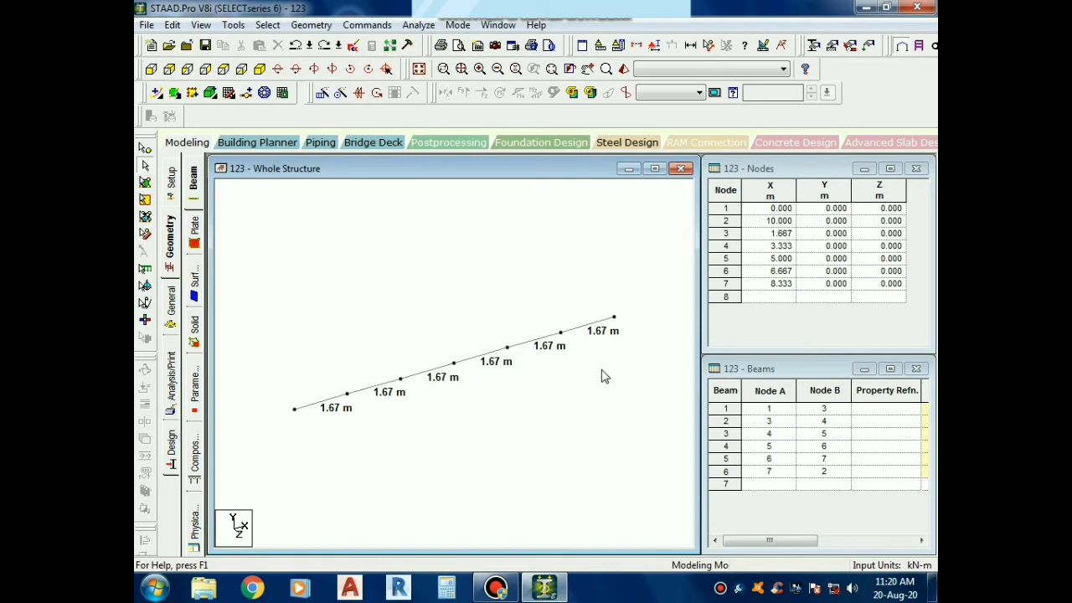
Undo and redo the last change, and display the dimensions of all beam segments again using Dimension to View
key(ctrl+z)
key(ctrl+y)
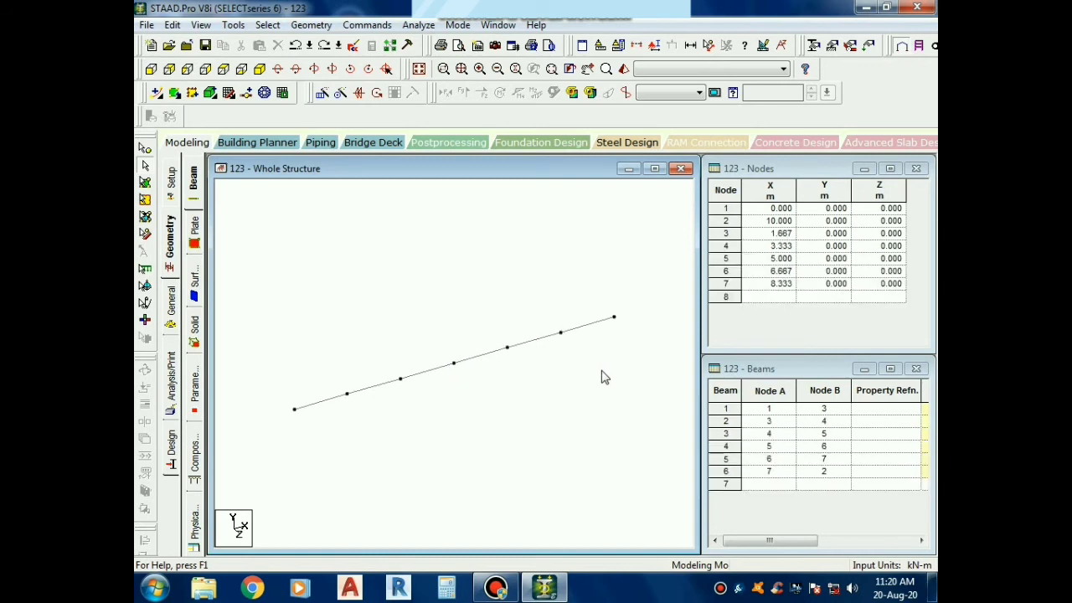
click(690, 46)
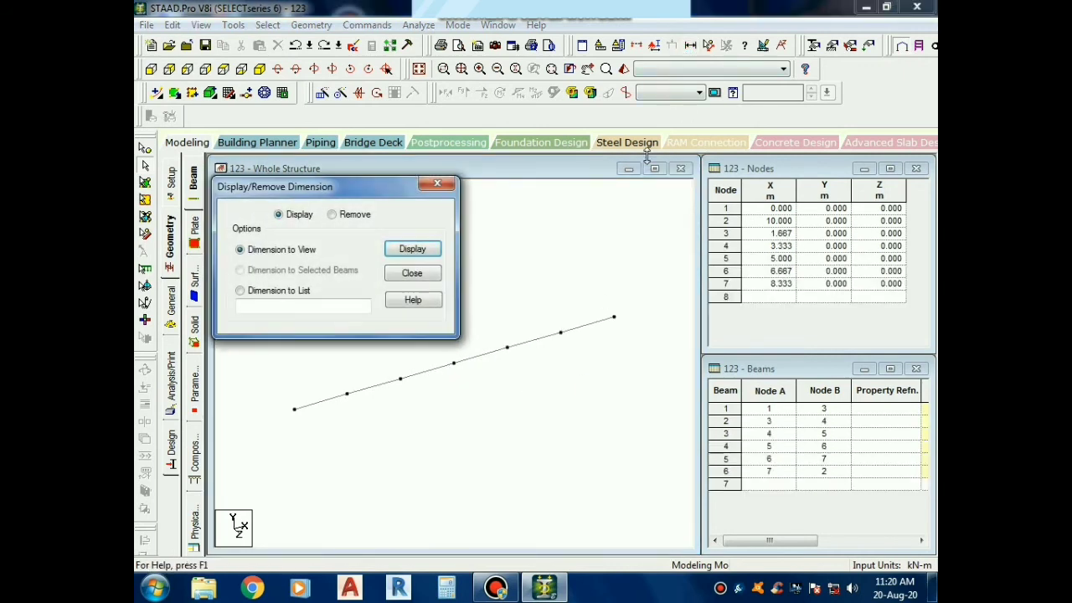
click(390, 252)
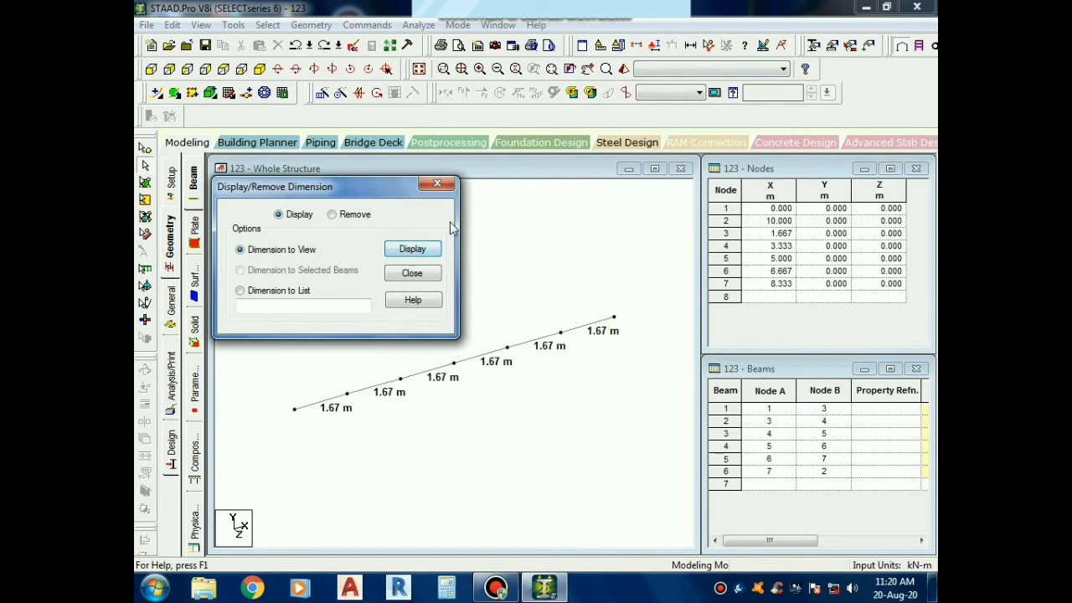
click(438, 182)
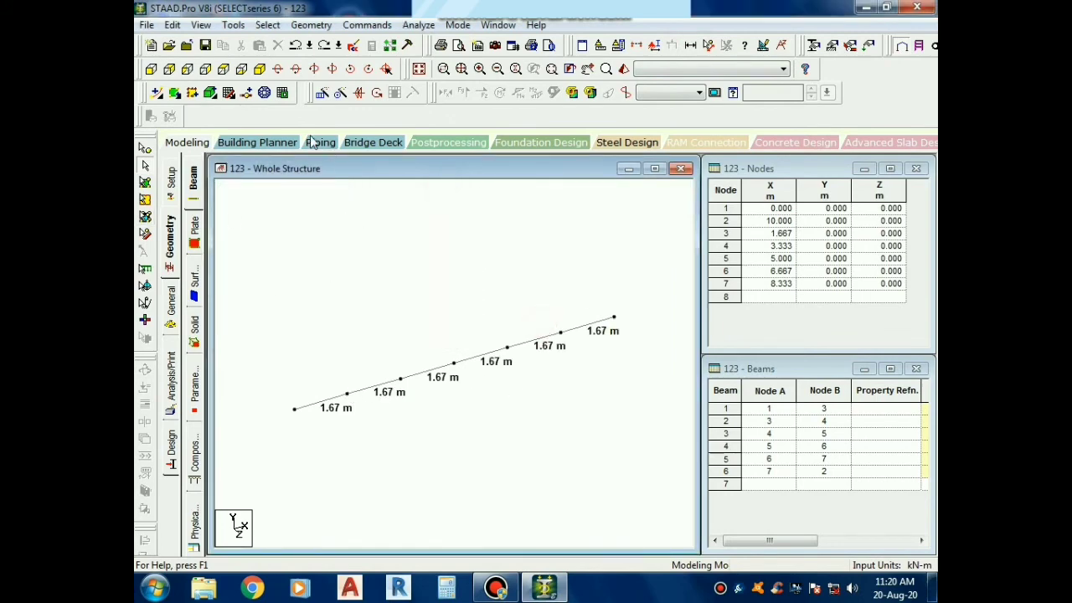
click(315, 25)
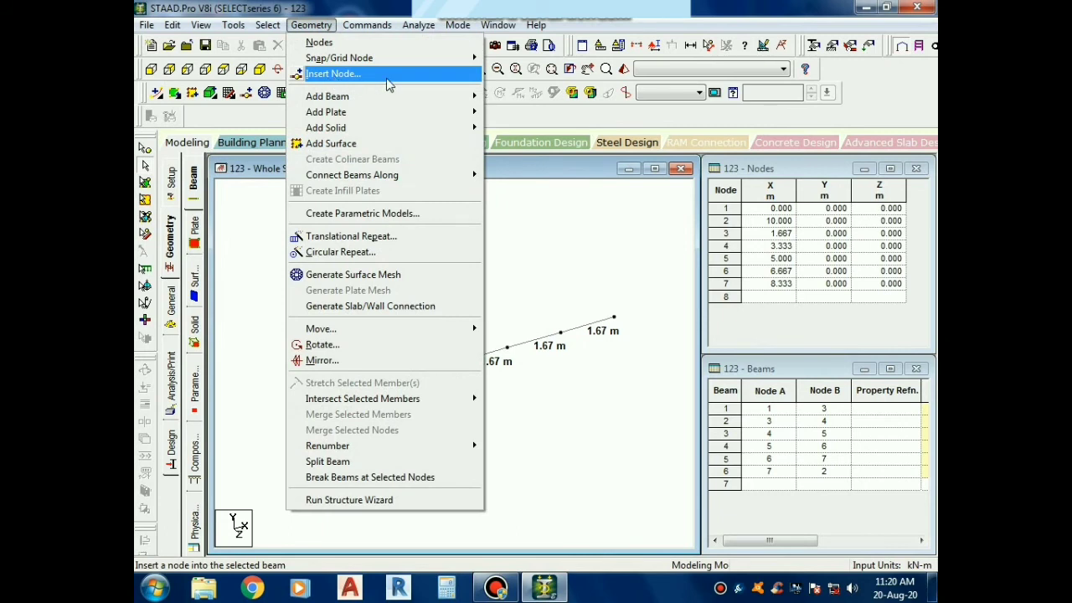
click(487, 159)
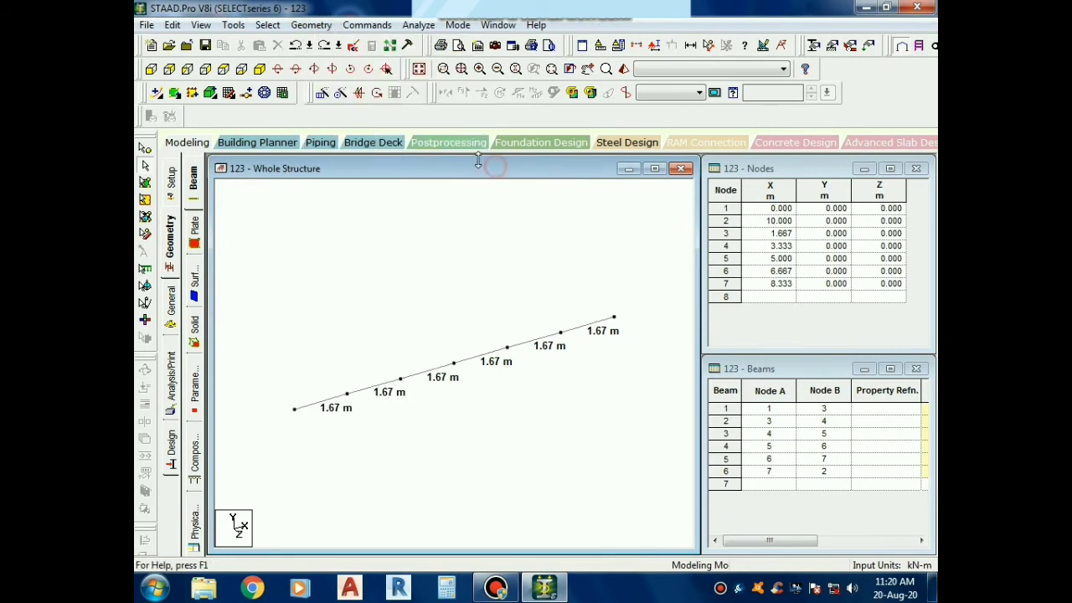
click(245, 94)
click(425, 375)
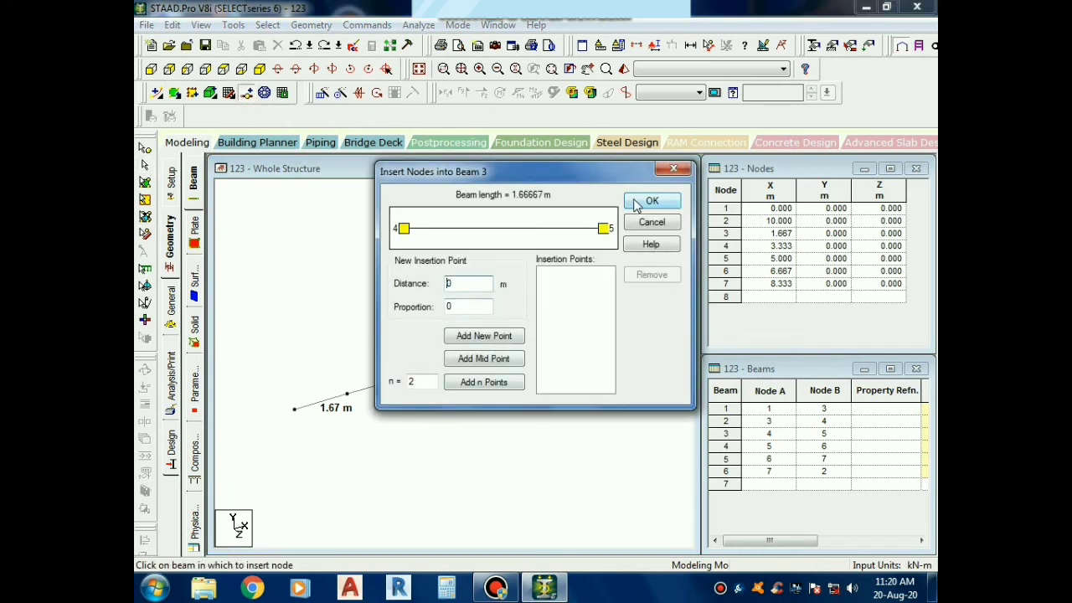
click(670, 172)
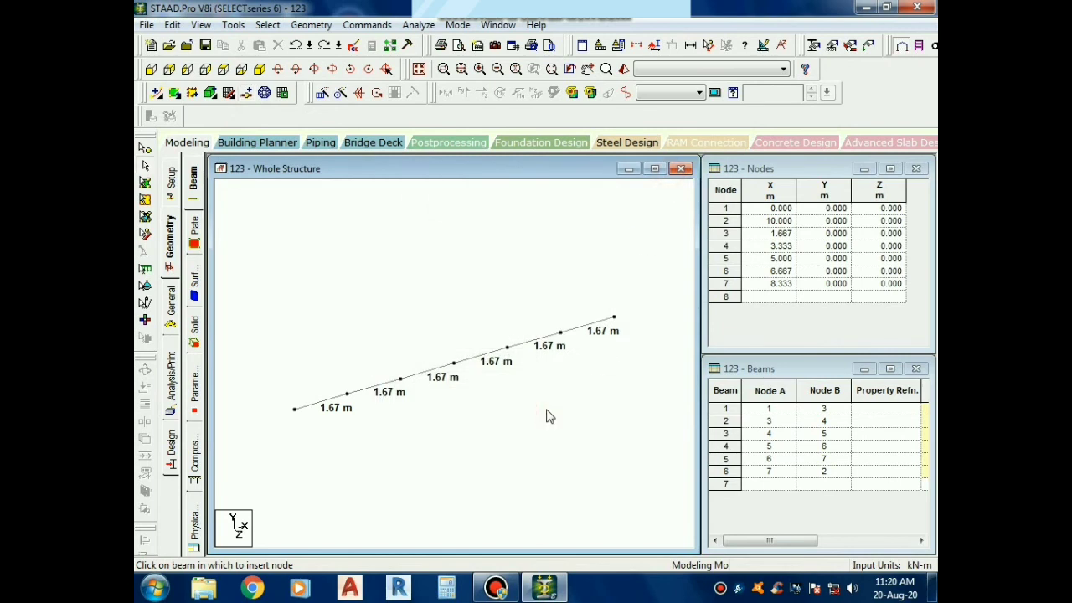
Insert a node at the midpoint of beam 4, the segment between nodes 5 and 6
click(482, 360)
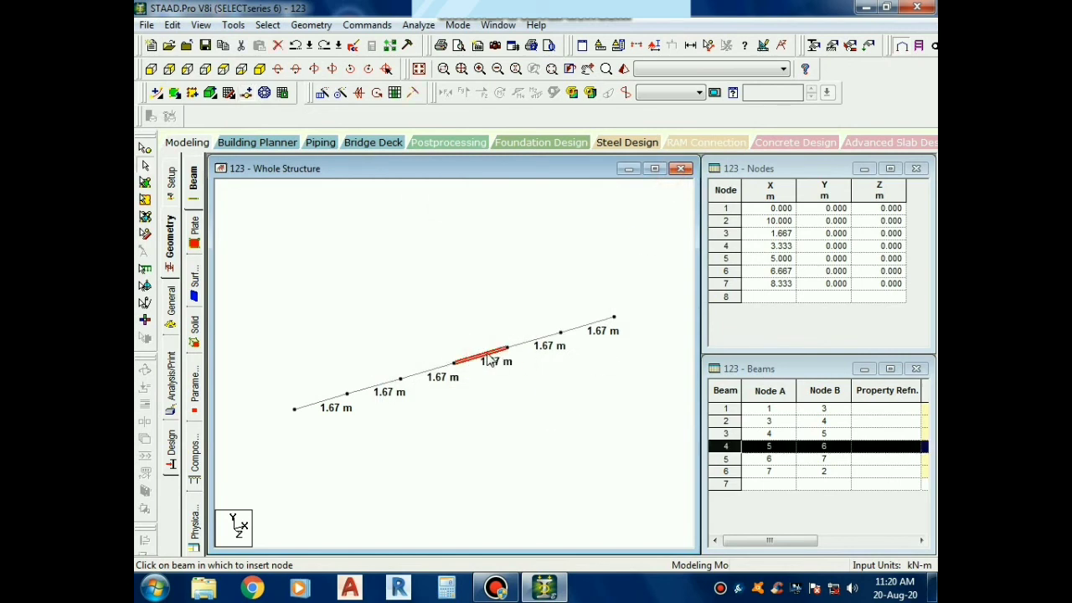
right_click(490, 360)
click(531, 300)
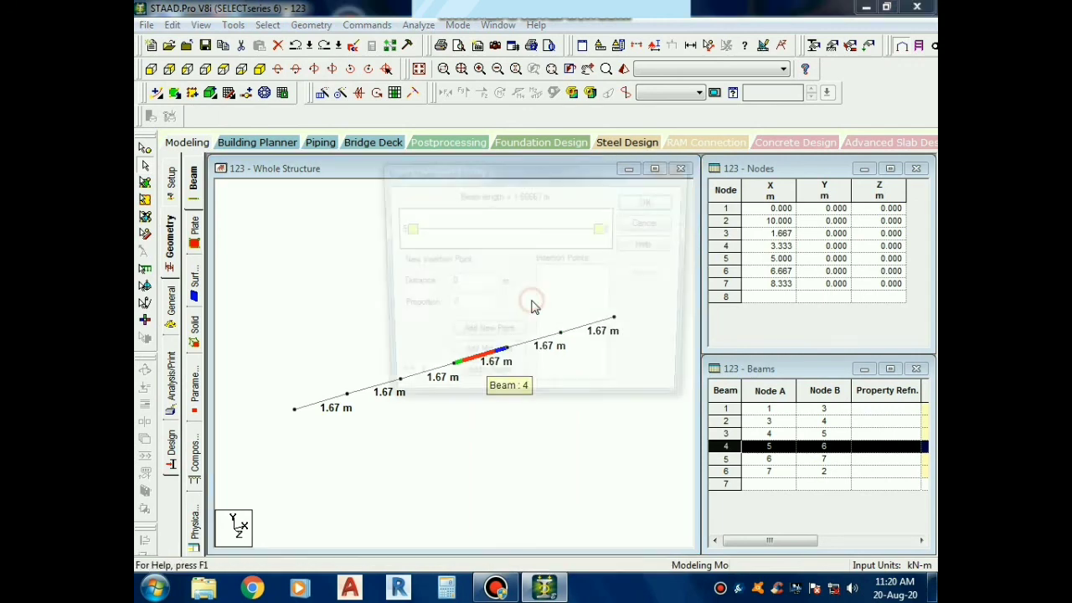
click(479, 360)
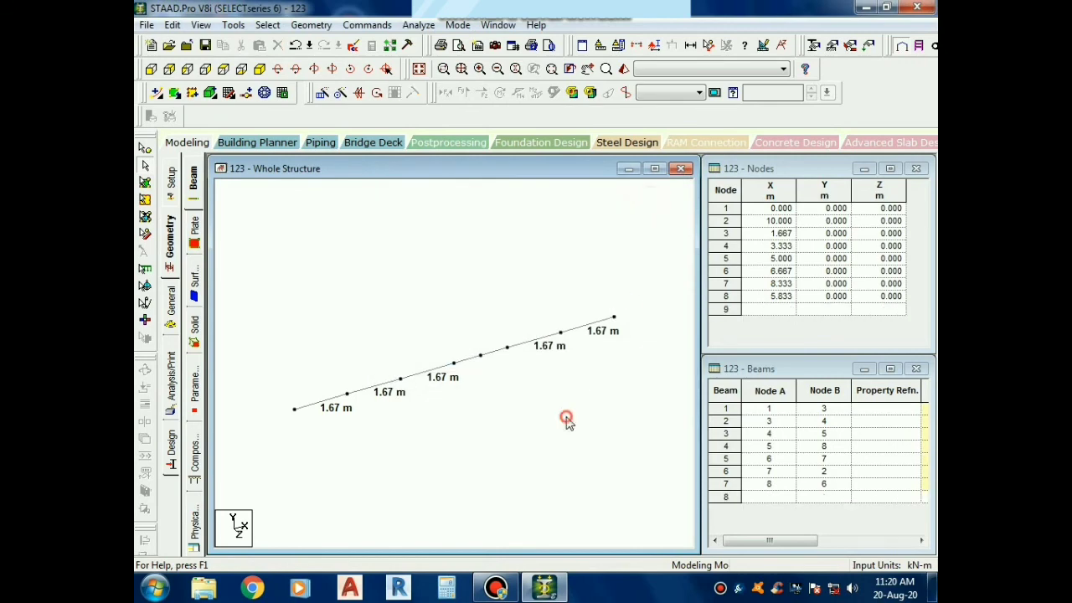
Select the two halves of the split beam one after another to inspect them, and clear the selection
click(479, 357)
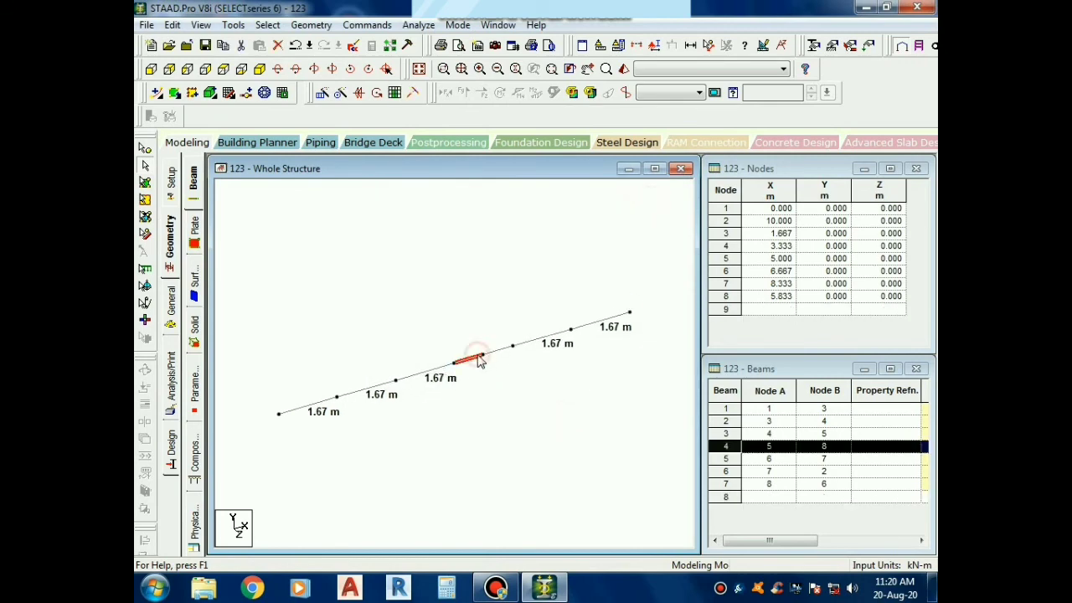
click(494, 359)
click(516, 410)
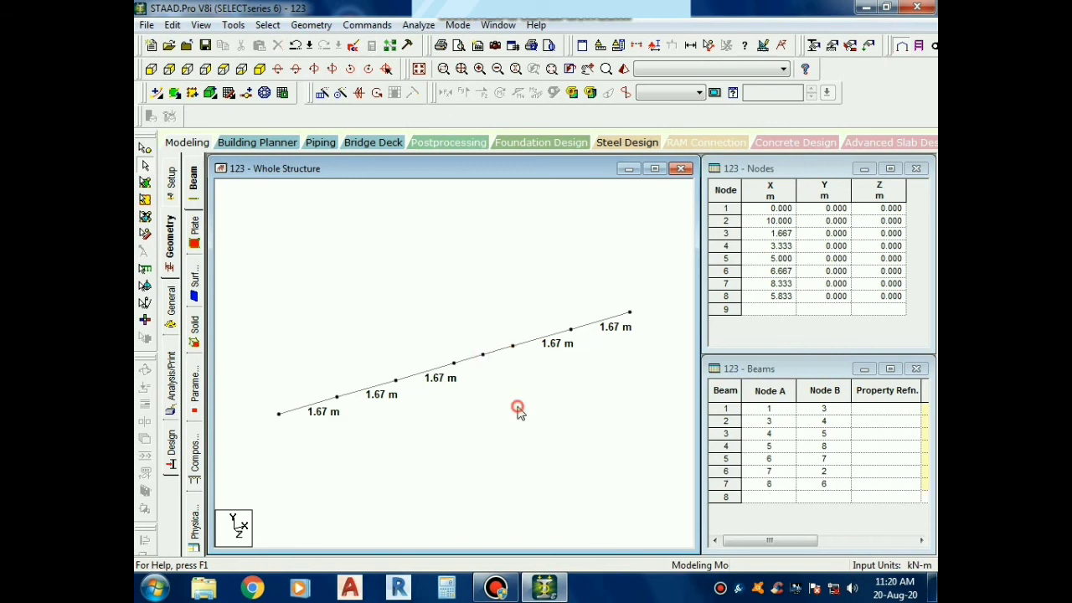
scroll(498, 410, down, 3)
scroll(505, 360, up, 1)
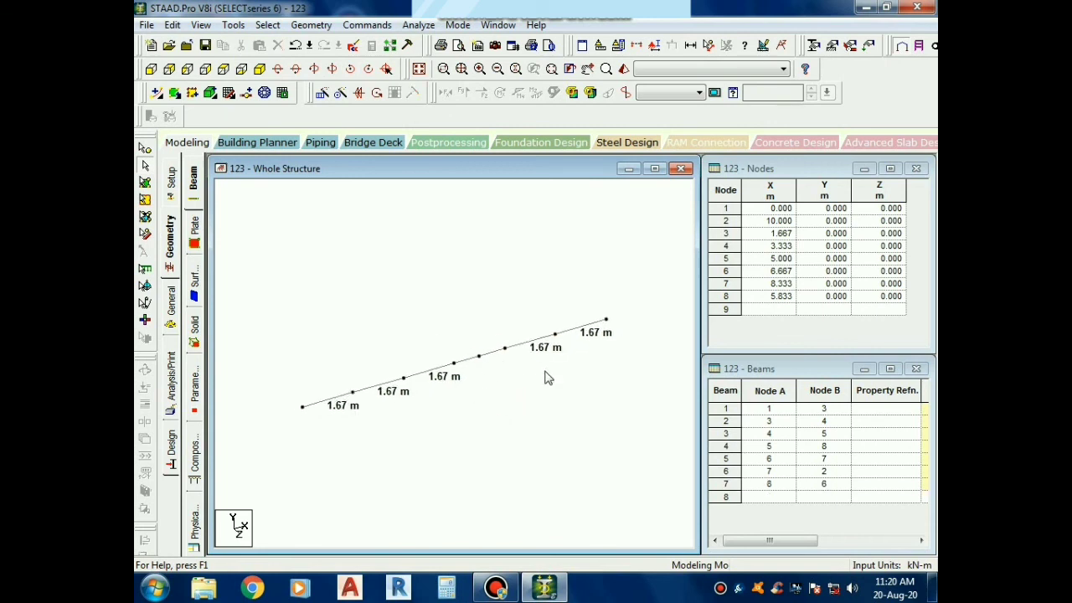